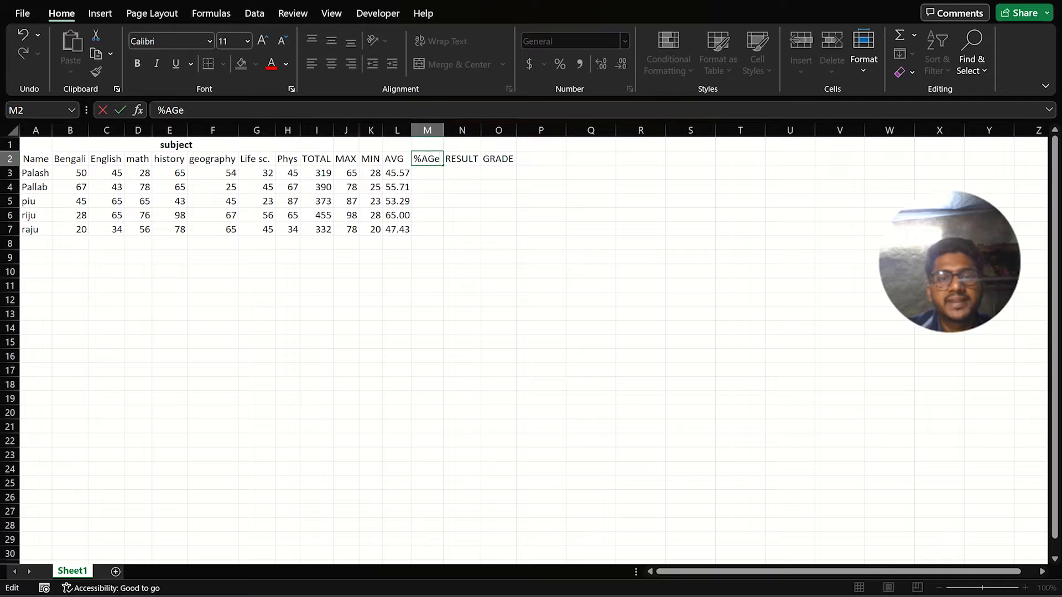
Correct the header in cell M2 to read %AGE in capital letters
{"action": "key", "text": "BackSpace"}
{"action": "key", "text": "Caps_Lock"}
{"action": "type", "text": "E"}
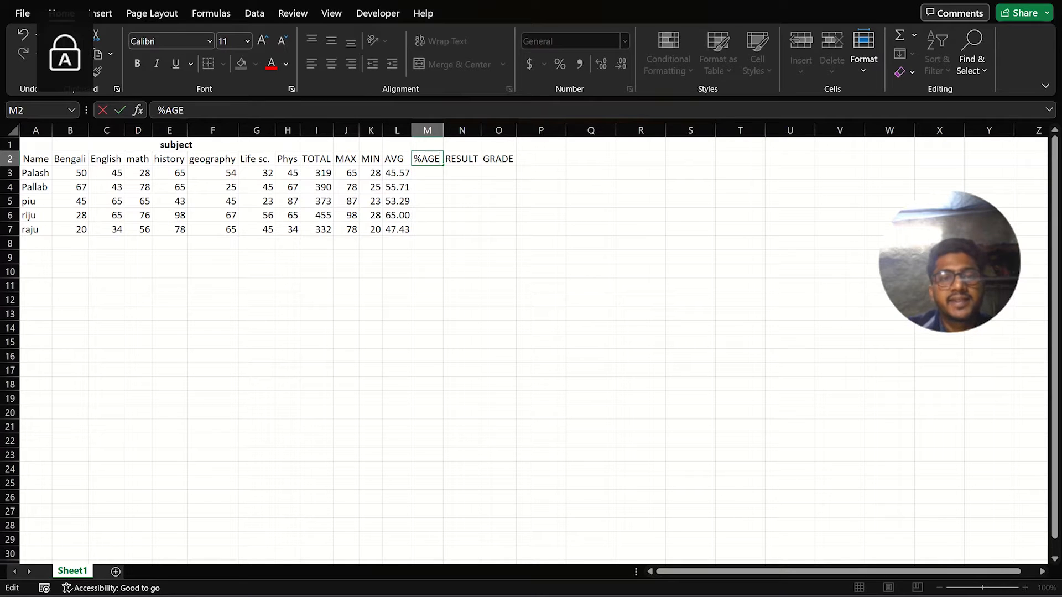
{"action": "left_click", "coordinate": [499, 215]}
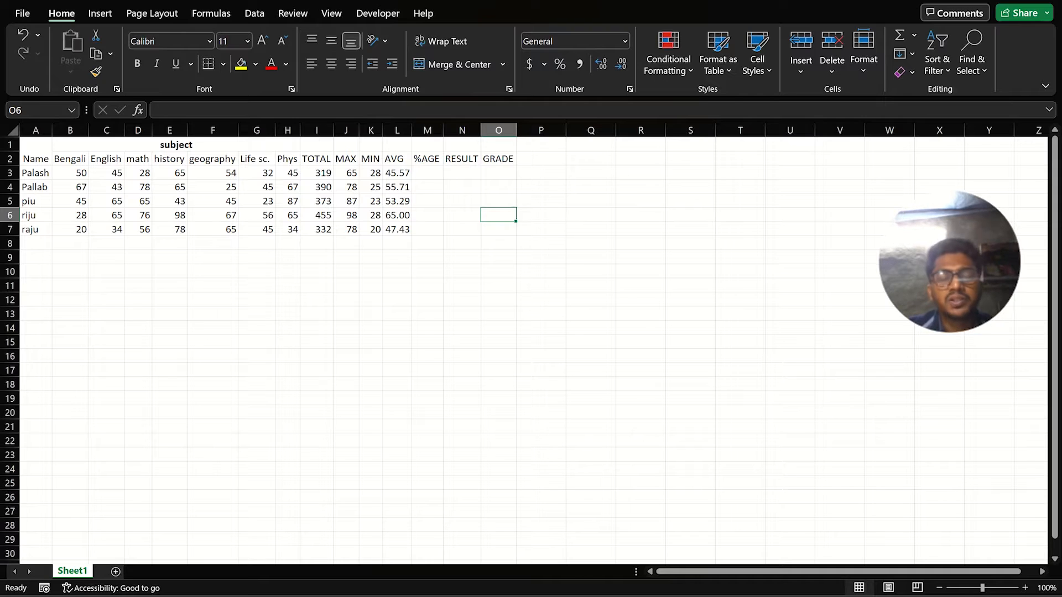
Enter the percentage formula =I3/700*100 in cell M3 of the %AGE column
{"action": "left_click", "coordinate": [427, 173]}
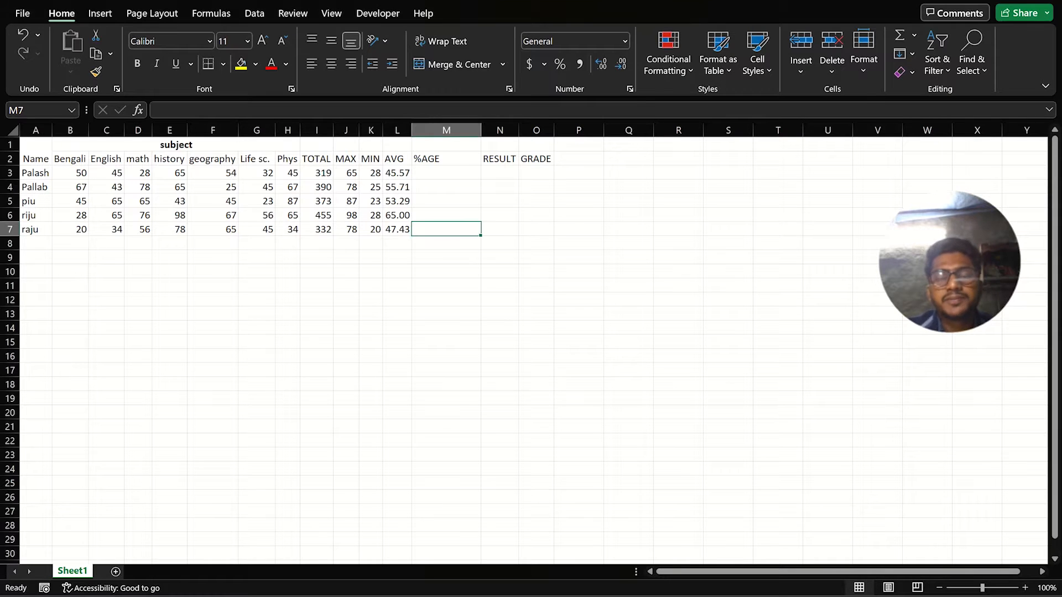
{"action": "left_click", "coordinate": [445, 173]}
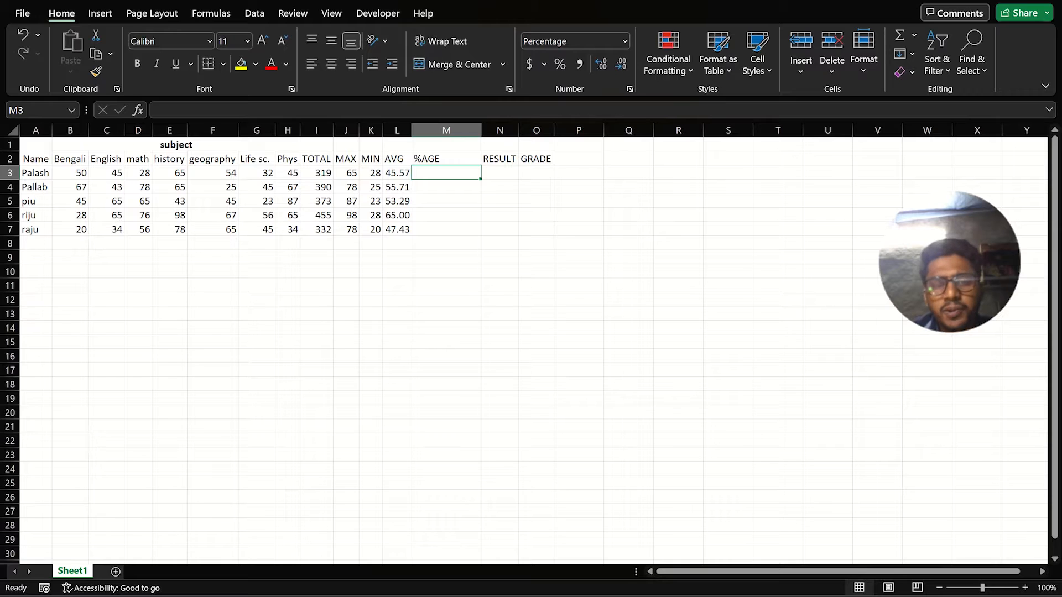
{"action": "type", "text": "="}
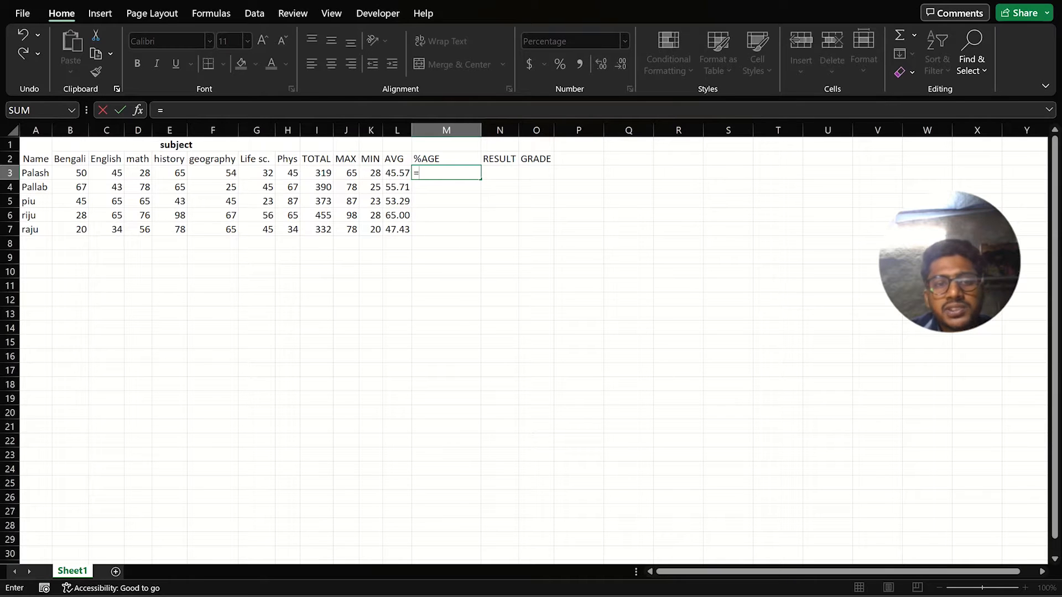
{"action": "left_click", "coordinate": [317, 173]}
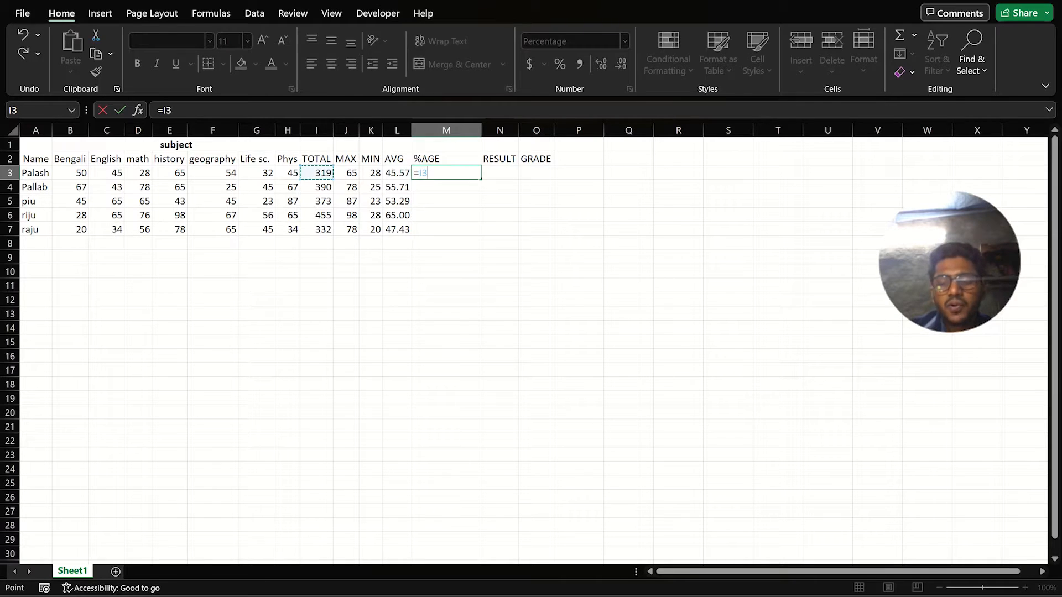
{"action": "type", "text": "/"}
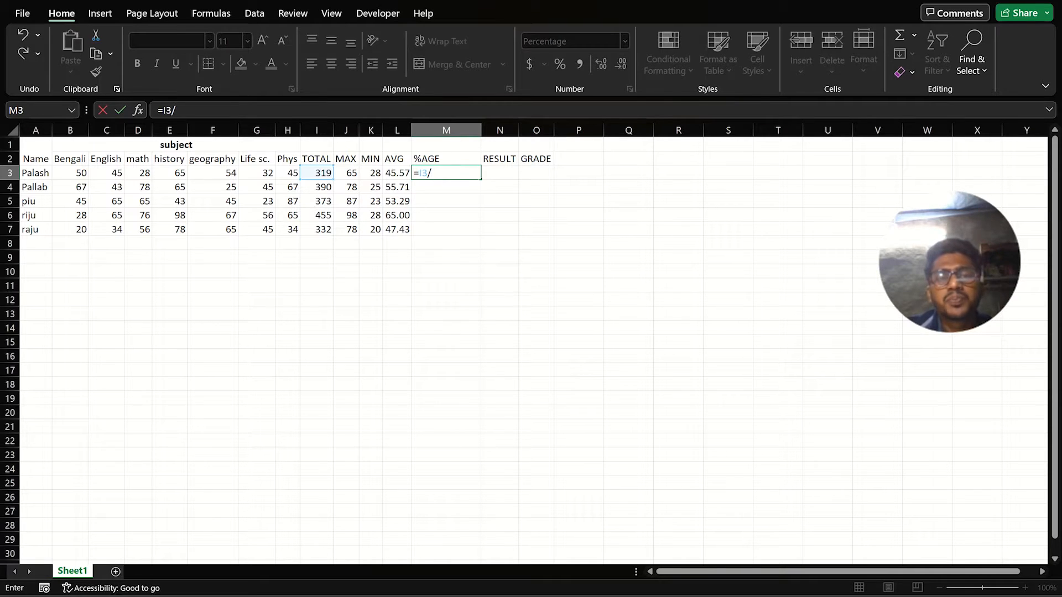
{"action": "type", "text": "700"}
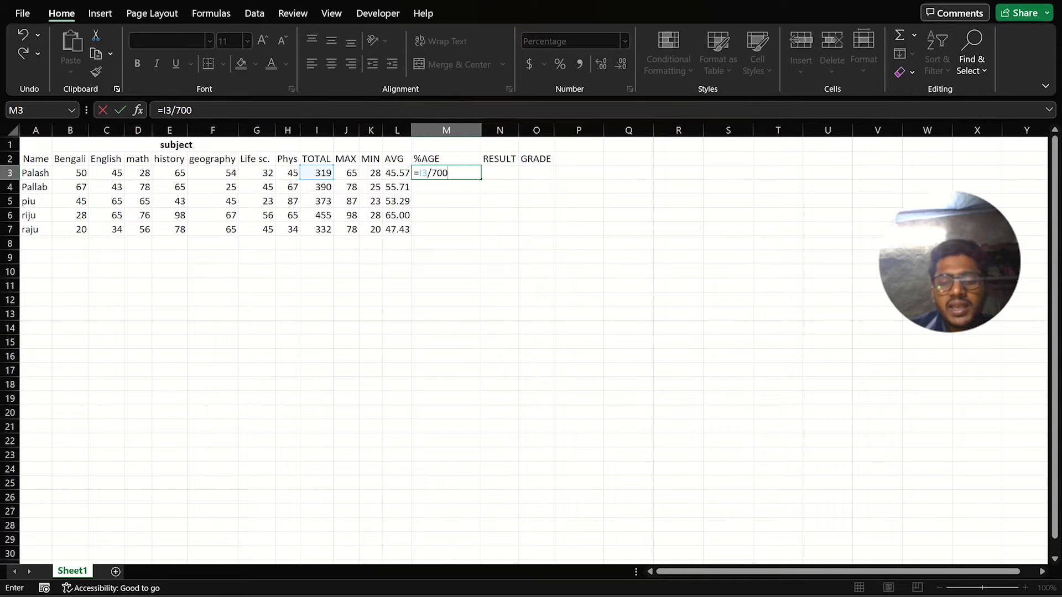
{"action": "type", "text": "*"}
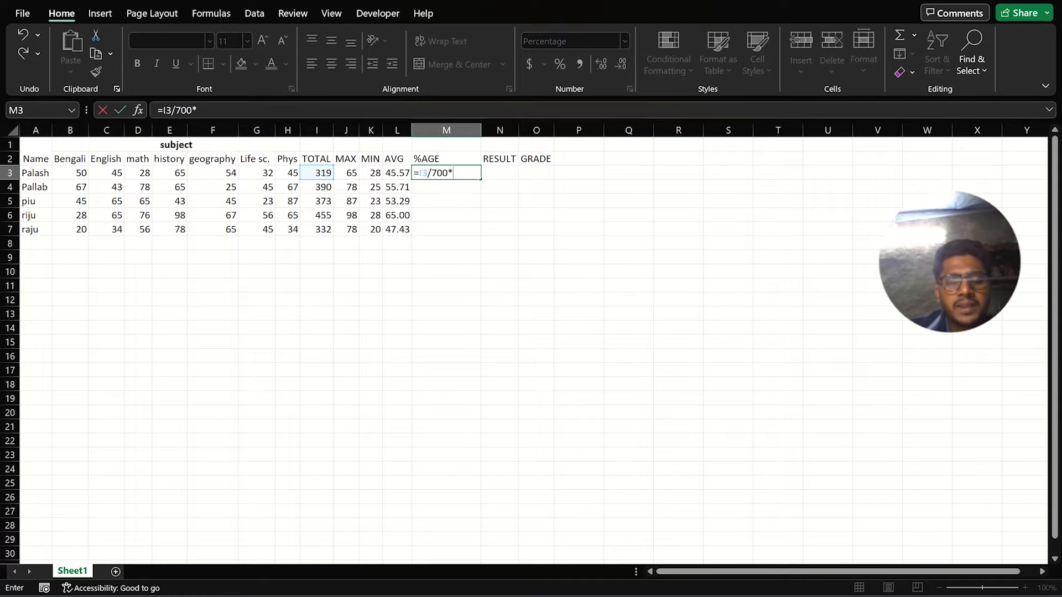
{"action": "type", "text": "100"}
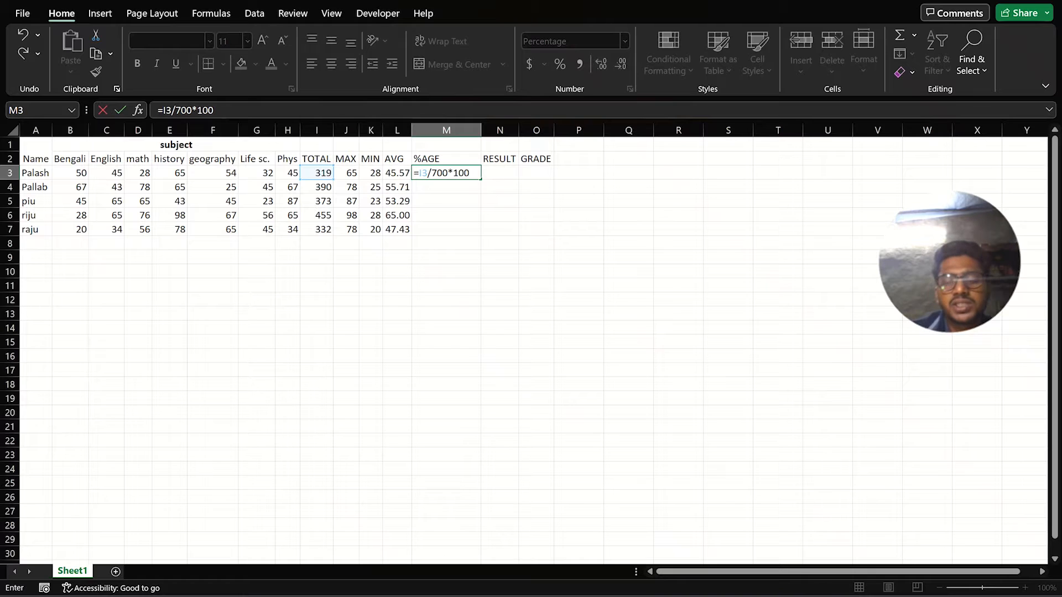
{"action": "key", "text": "Return"}
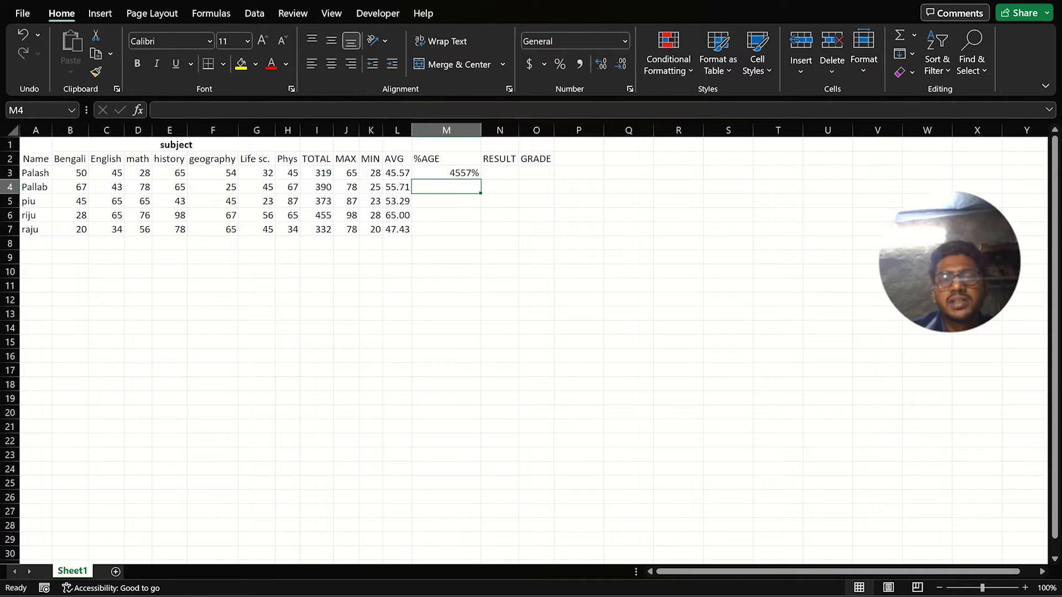
Change the format of the percentage result in M3 to Number
{"action": "left_click", "coordinate": [446, 174]}
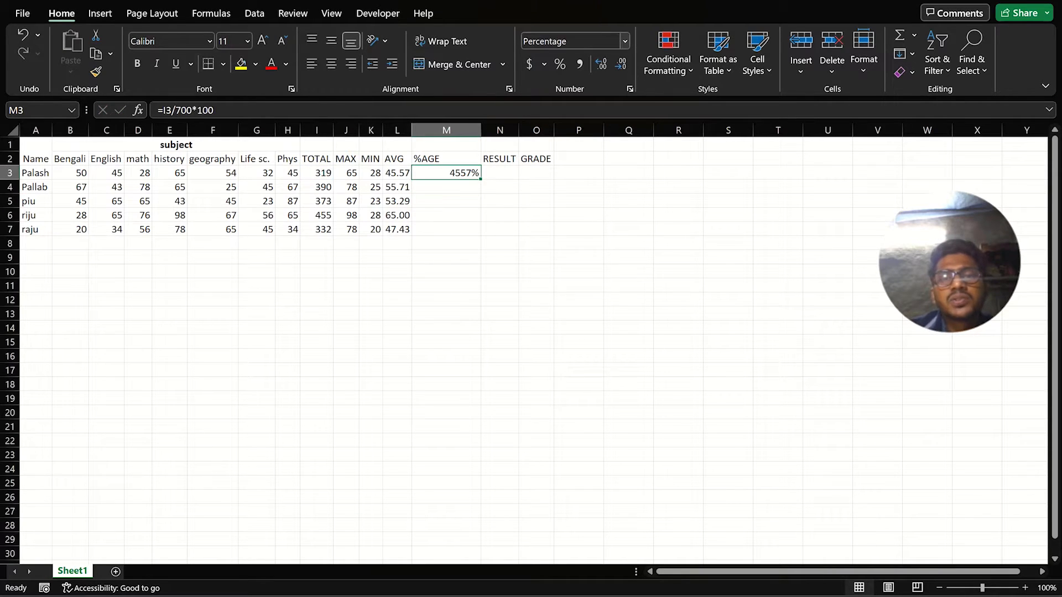
{"action": "left_click", "coordinate": [625, 41]}
{"action": "left_click", "coordinate": [625, 41]}
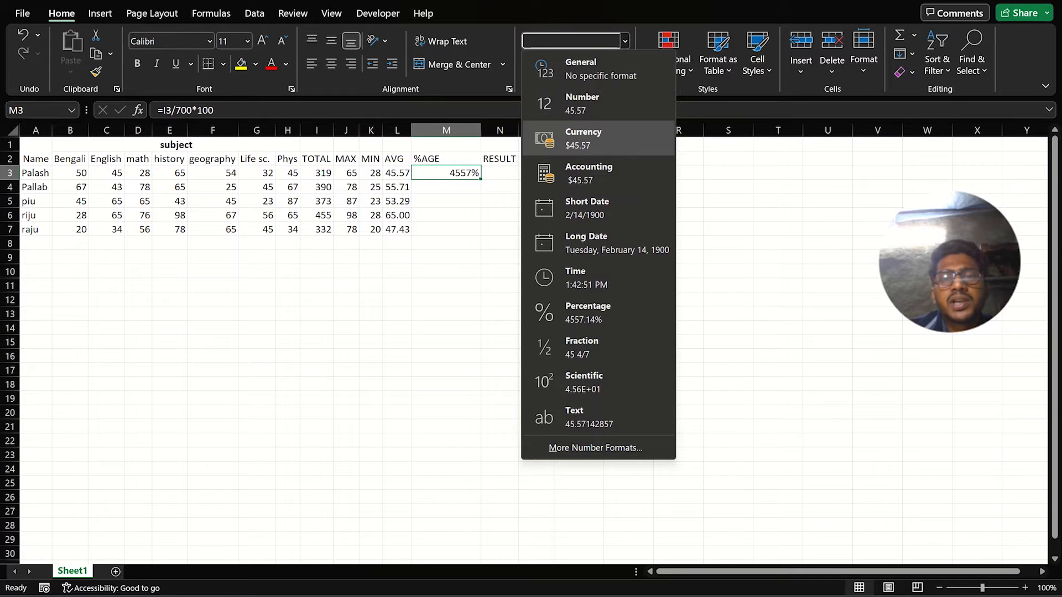
{"action": "left_click", "coordinate": [559, 101]}
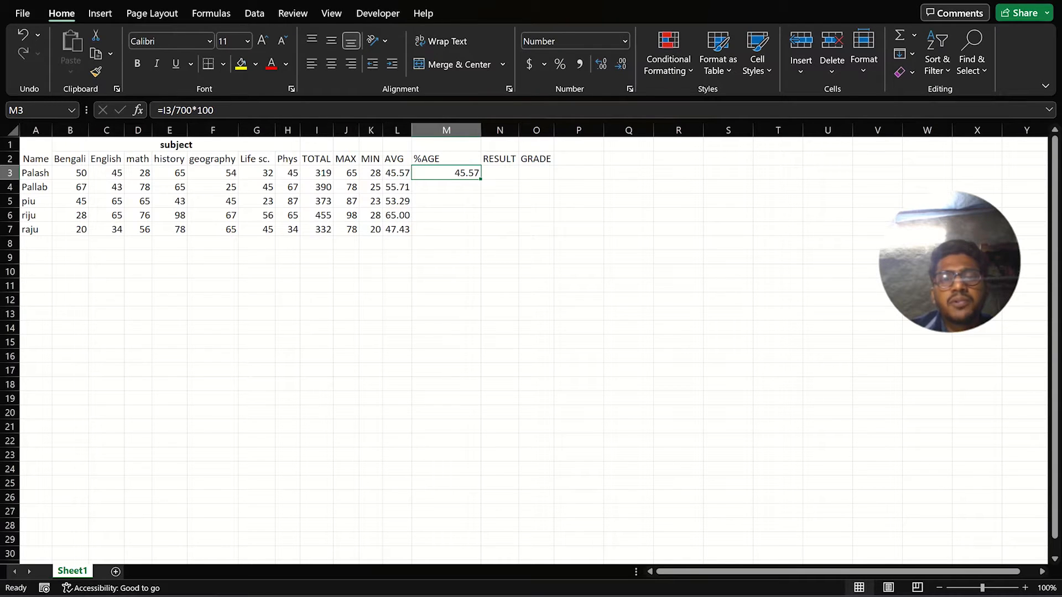
{"action": "left_click", "coordinate": [500, 187]}
Fill the percentage formula from M3 down to M7 and widen the AVG column slightly
{"action": "left_click", "coordinate": [446, 174]}
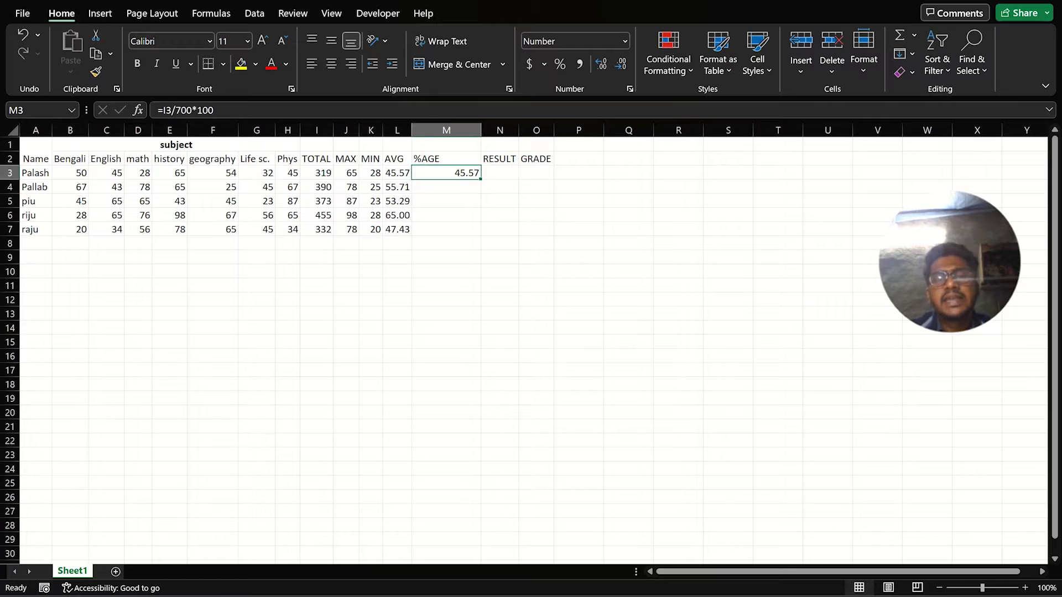
{"action": "left_click_drag", "start_coordinate": [481, 179], "coordinate": [481, 232]}
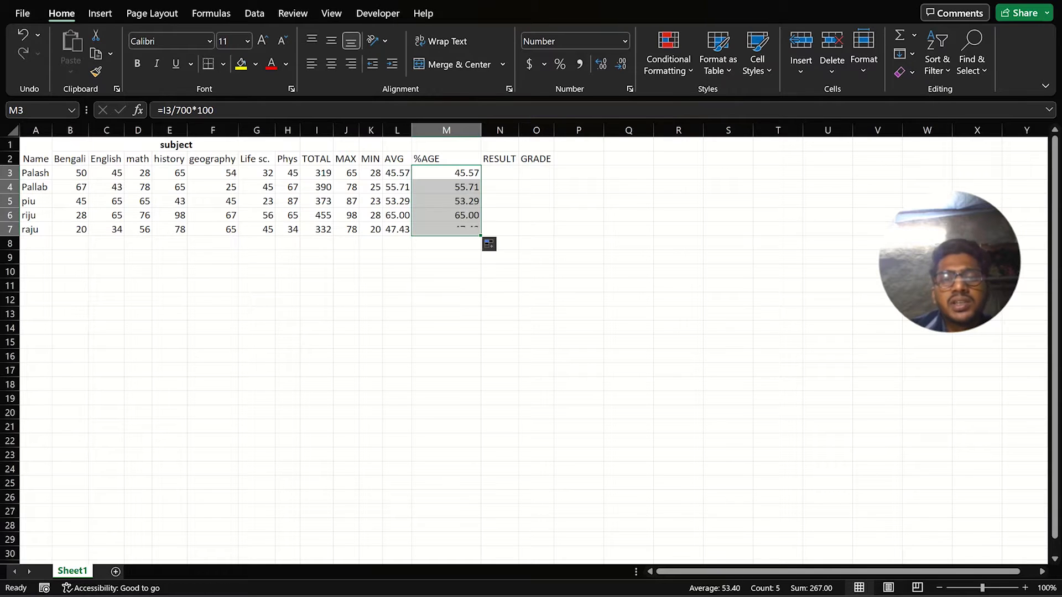
{"action": "left_click", "coordinate": [446, 257]}
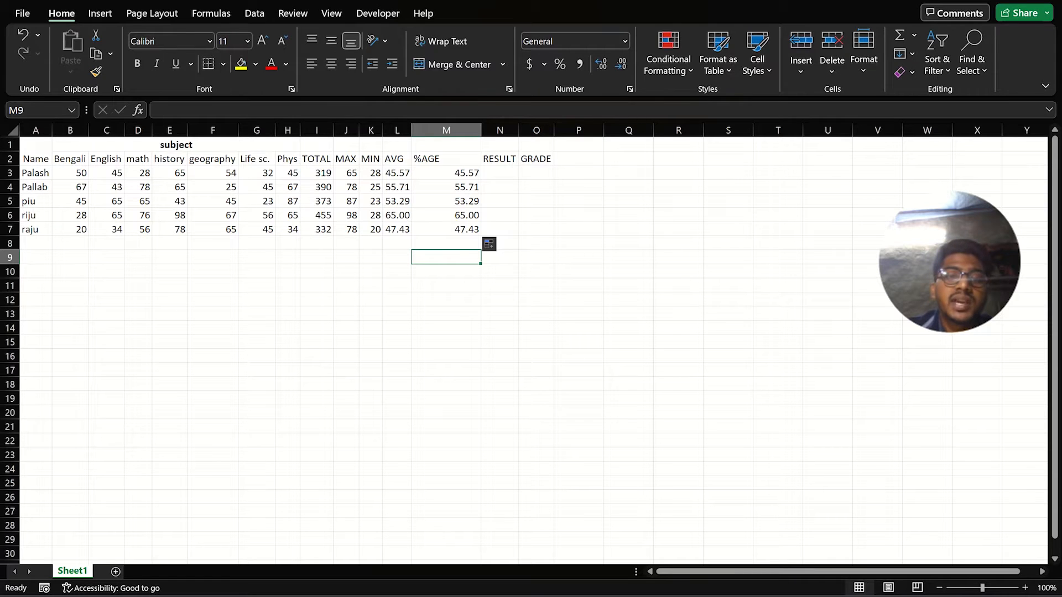
{"action": "left_click_drag", "start_coordinate": [411, 130], "coordinate": [428, 130]}
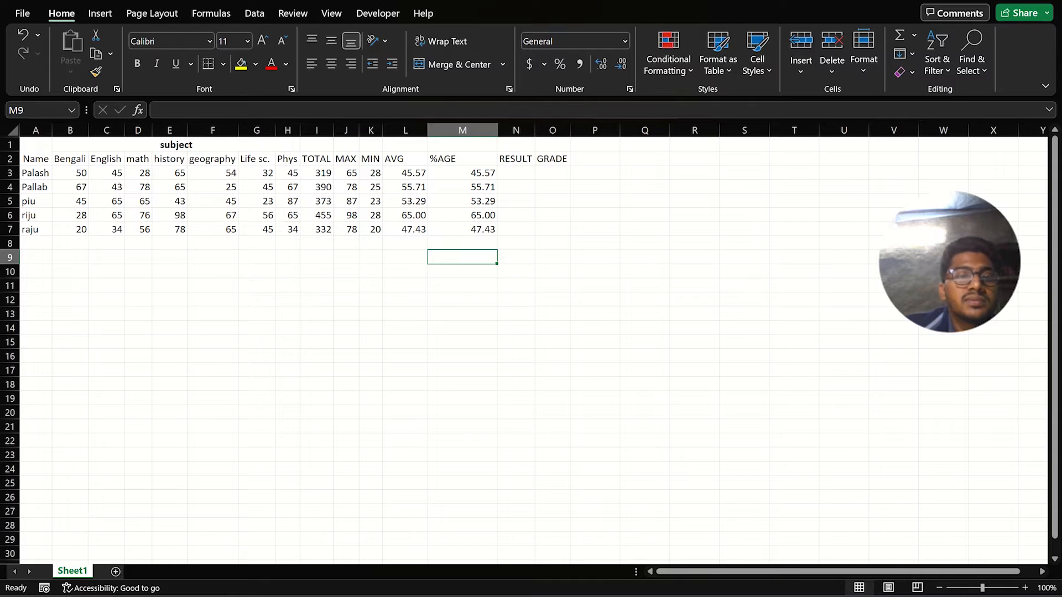
Set the first student's history mark in E3 to 145
{"action": "left_click", "coordinate": [170, 174]}
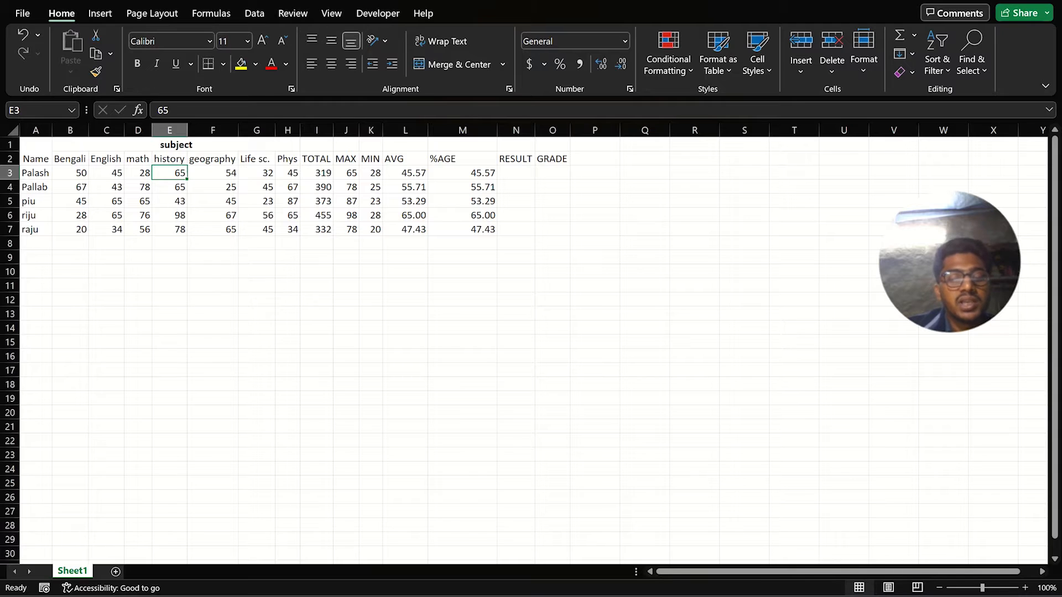
{"action": "type", "text": "145"}
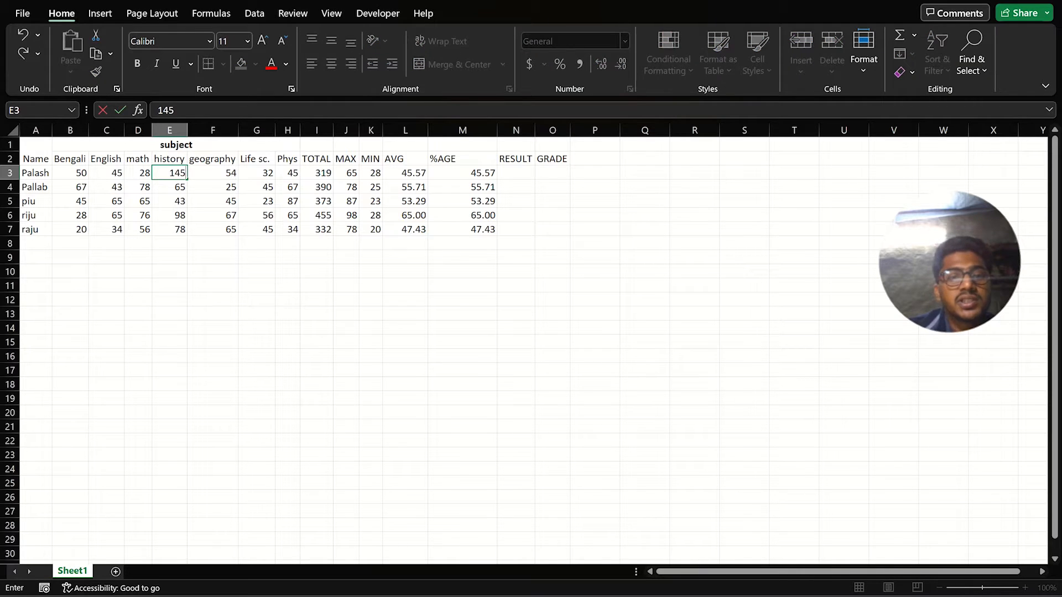
{"action": "left_click", "coordinate": [462, 285]}
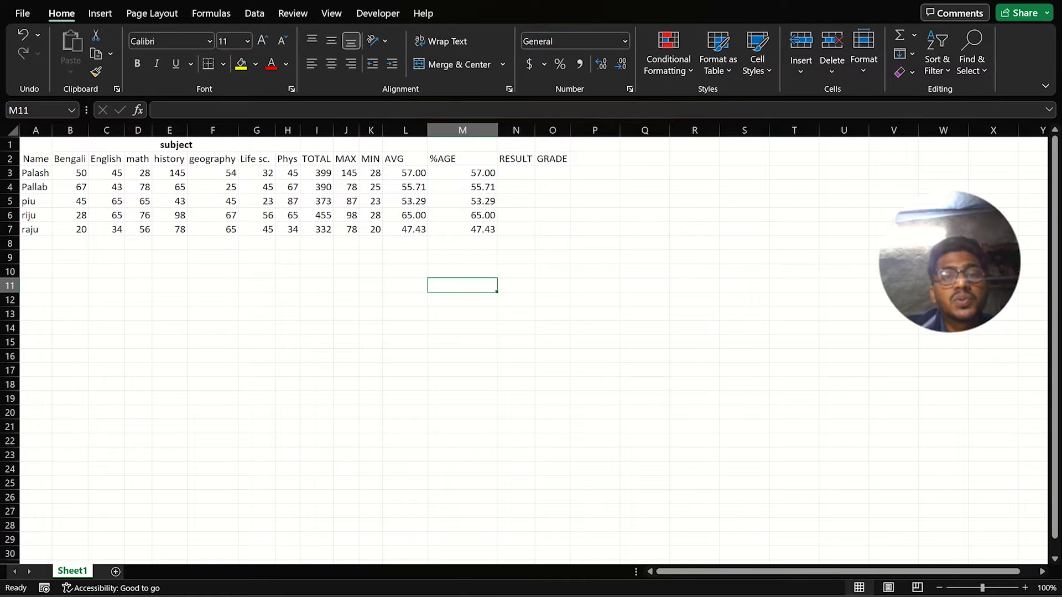
Change the divisor in the M3 percentage formula to 750, giving =I3/750*100
{"action": "left_click", "coordinate": [462, 173]}
{"action": "key", "text": "F2"}
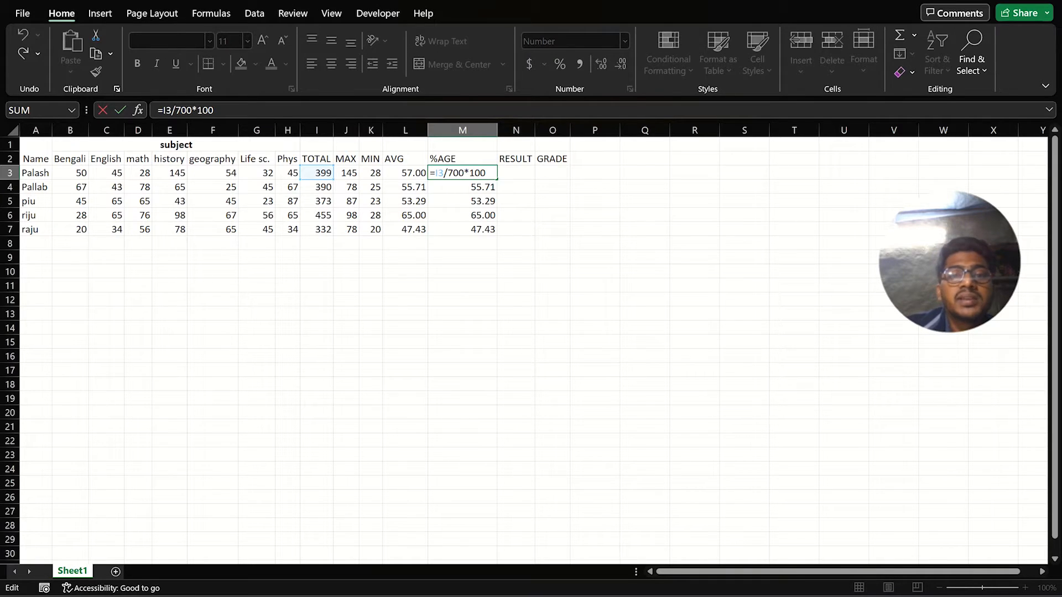
{"action": "key", "text": "BackSpace"}
{"action": "key", "text": "BackSpace"}
{"action": "type", "text": "00"}
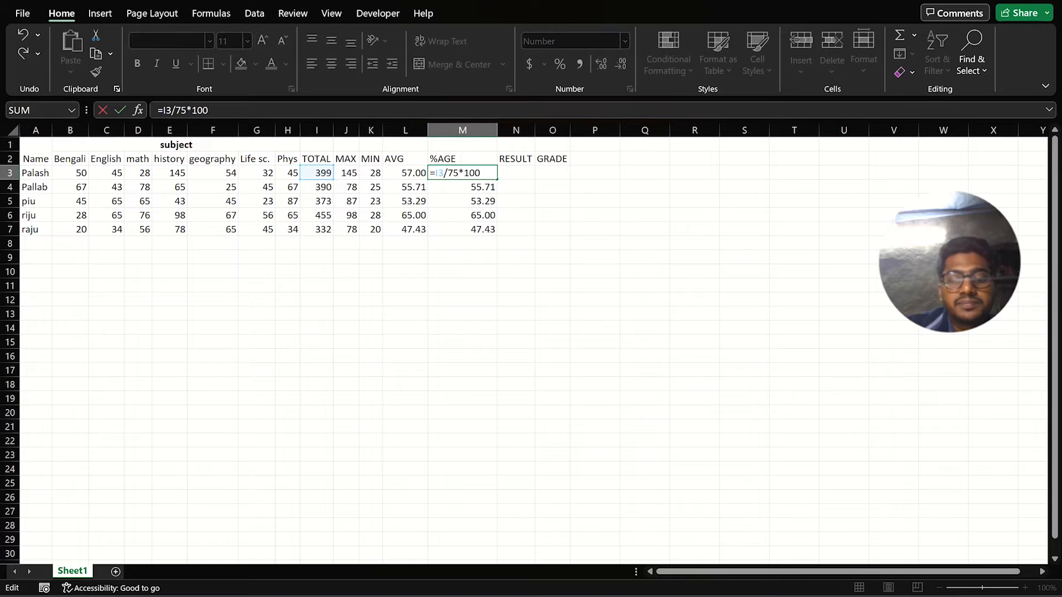
{"action": "key", "text": "Return"}
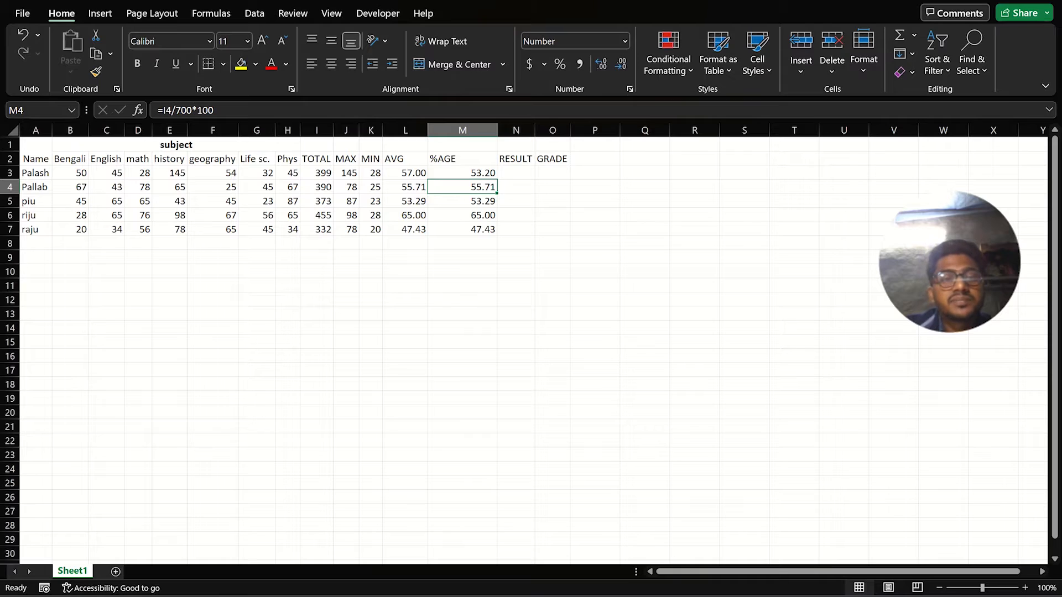
Set the first student's history mark in E3 to 98
{"action": "left_click", "coordinate": [170, 174]}
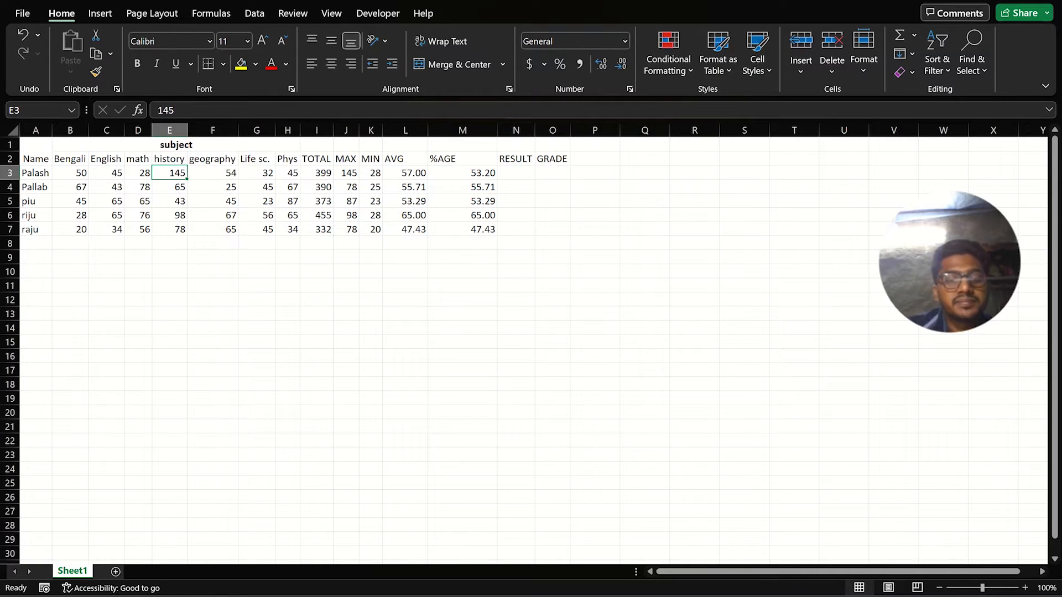
{"action": "type", "text": "98"}
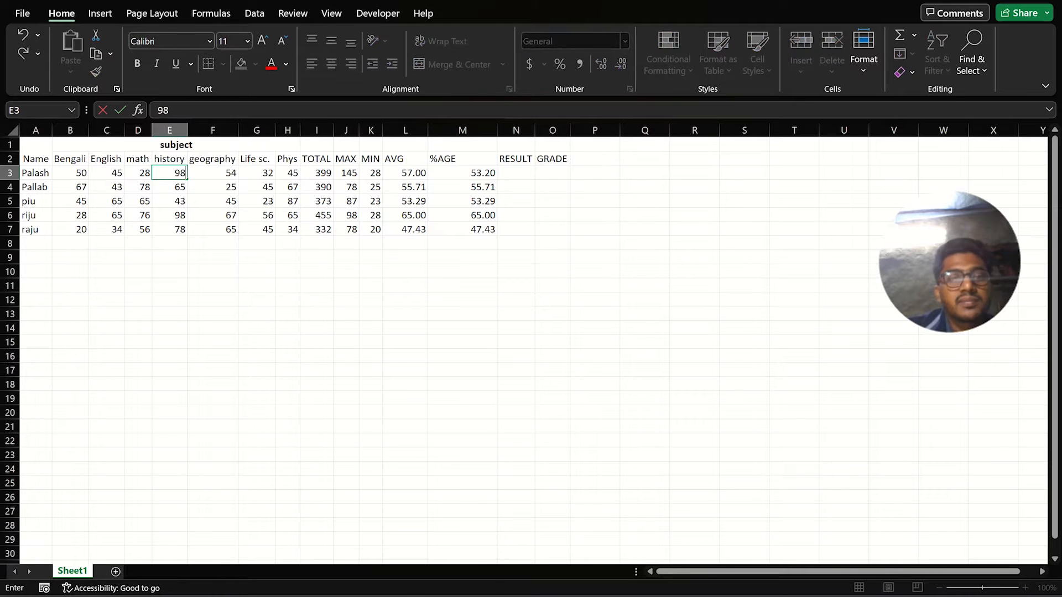
{"action": "left_click", "coordinate": [516, 285]}
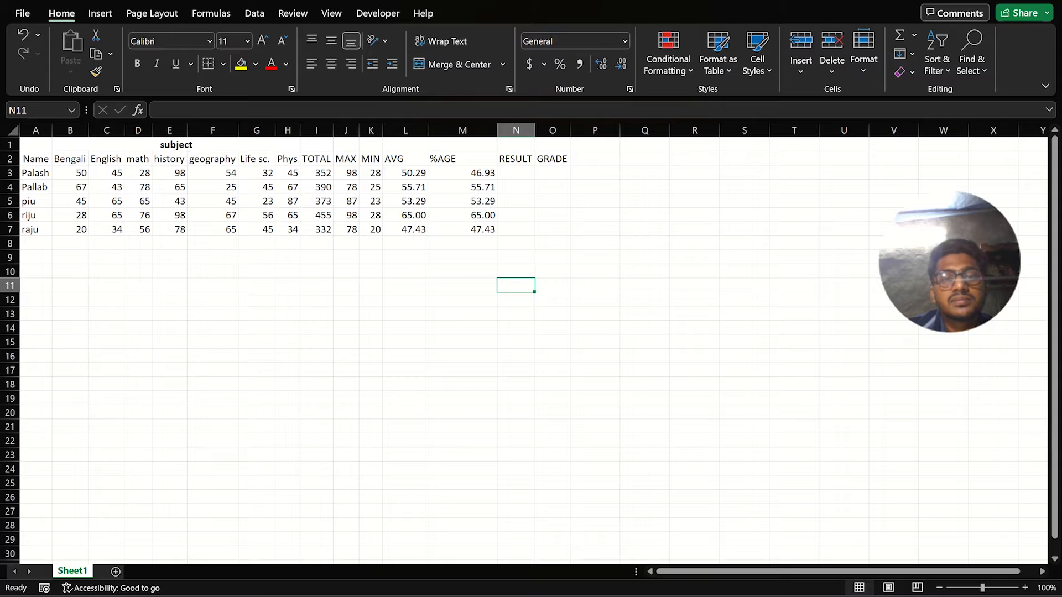
Set the divisor in the M3 percentage formula back to 700
{"action": "double_click", "coordinate": [475, 179]}
{"action": "double_click", "coordinate": [474, 173]}
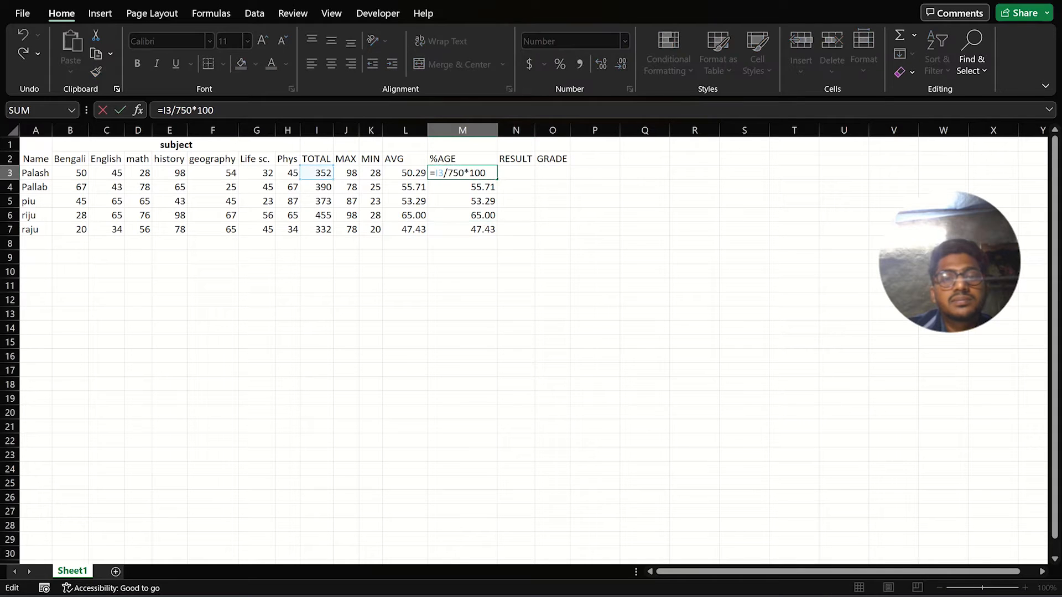
{"action": "key", "text": "BackSpace"}
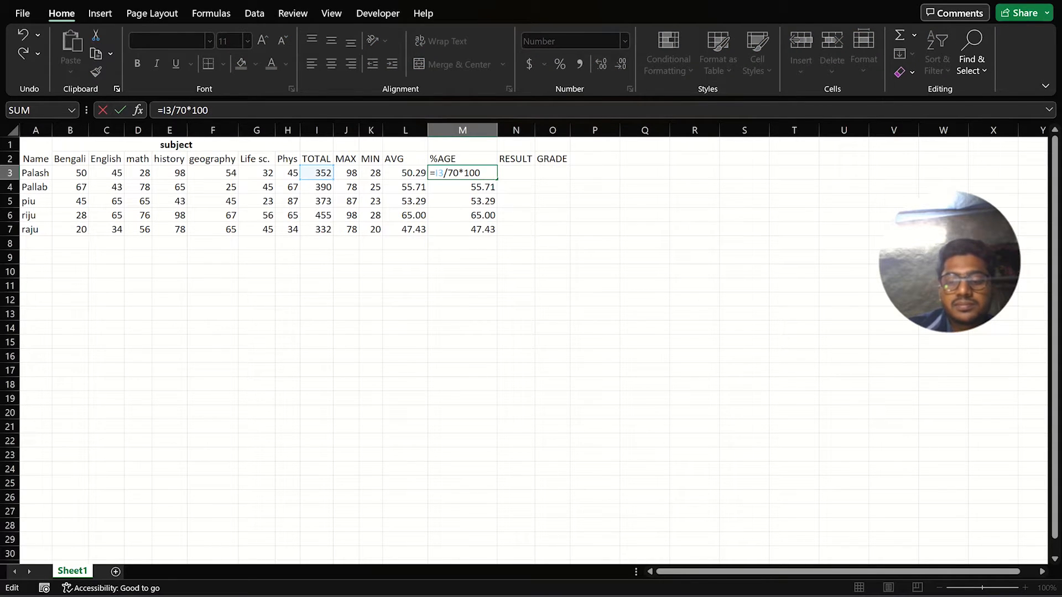
{"action": "type", "text": "0"}
{"action": "left_click", "coordinate": [552, 187]}
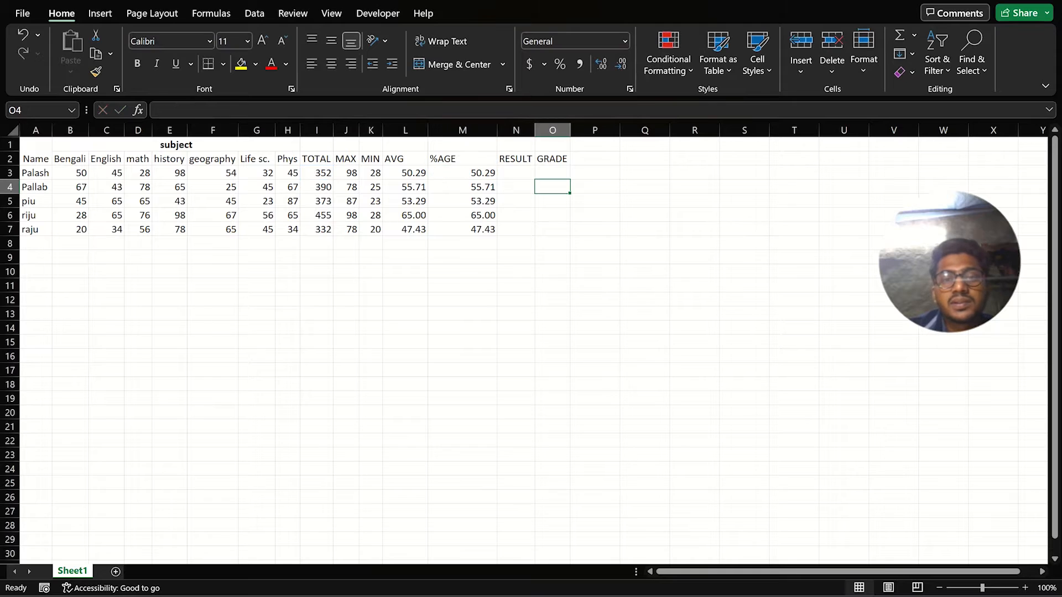
Begin the first student's result formula in N3 as =IF(AND(B3>=35, to test the Bengali mark
{"action": "left_click", "coordinate": [516, 173]}
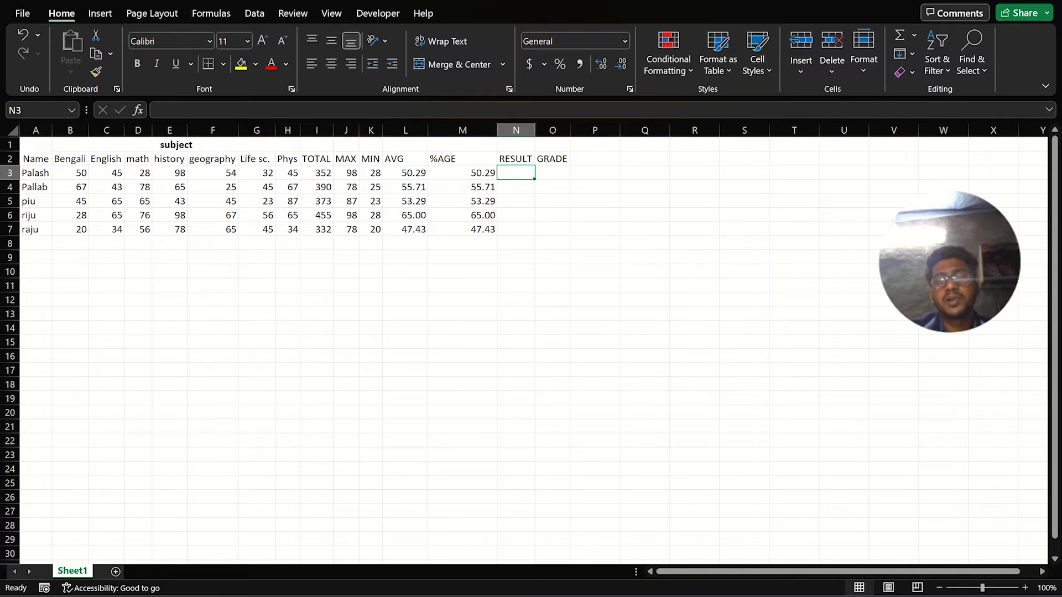
{"action": "type", "text": "=IF(AND,"}
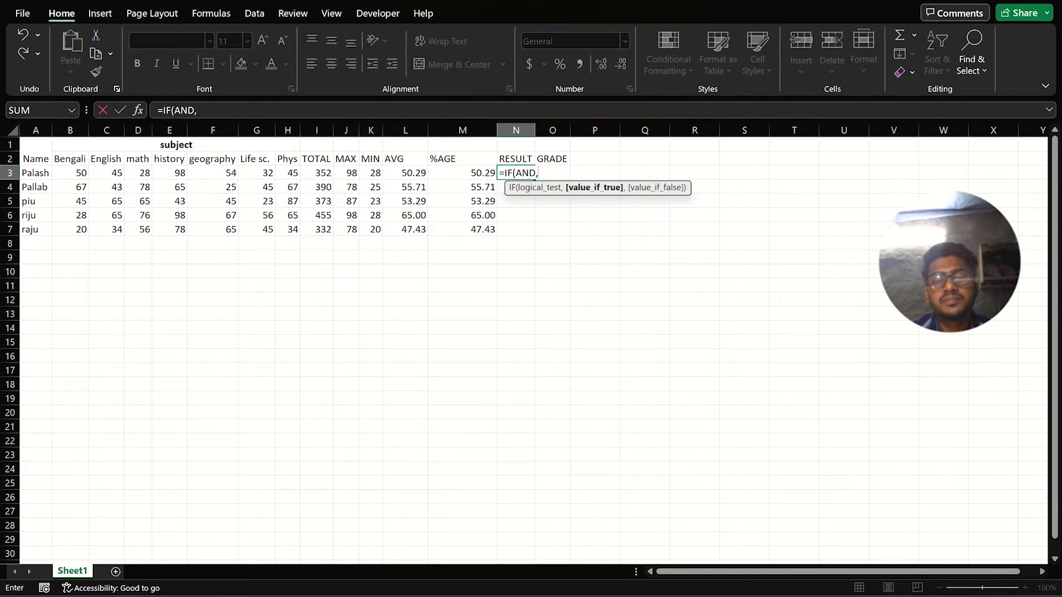
{"action": "key", "text": "Return"}
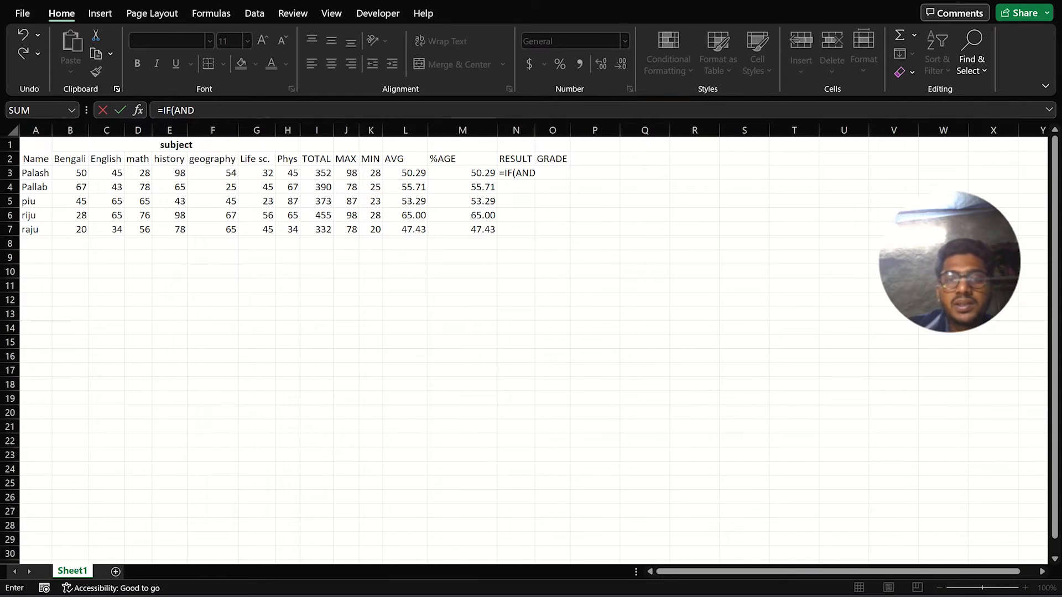
{"action": "key", "text": "Return"}
{"action": "key", "text": "Right"}
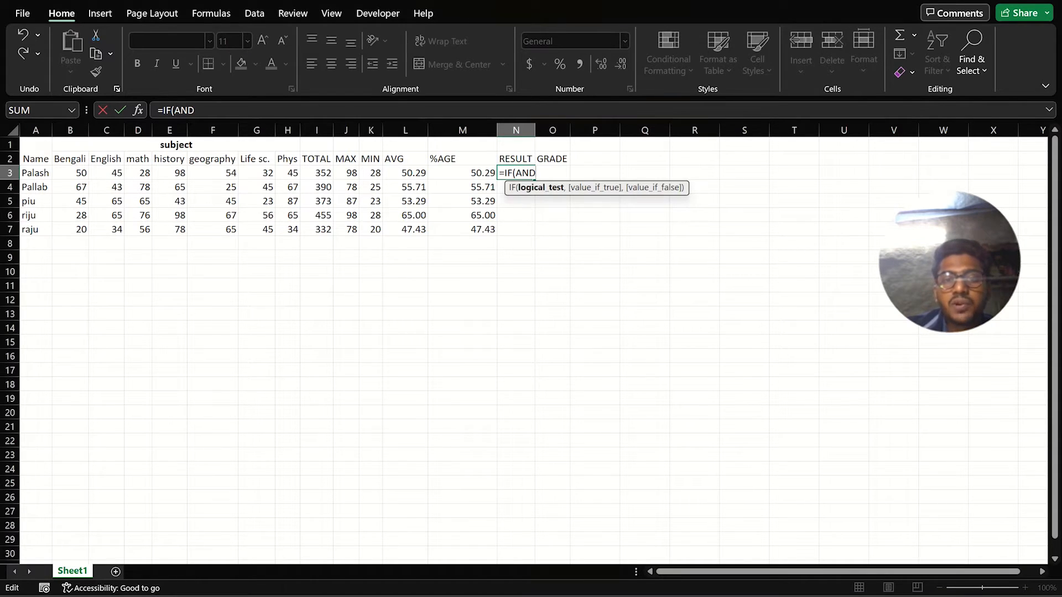
{"action": "type", "text": "("}
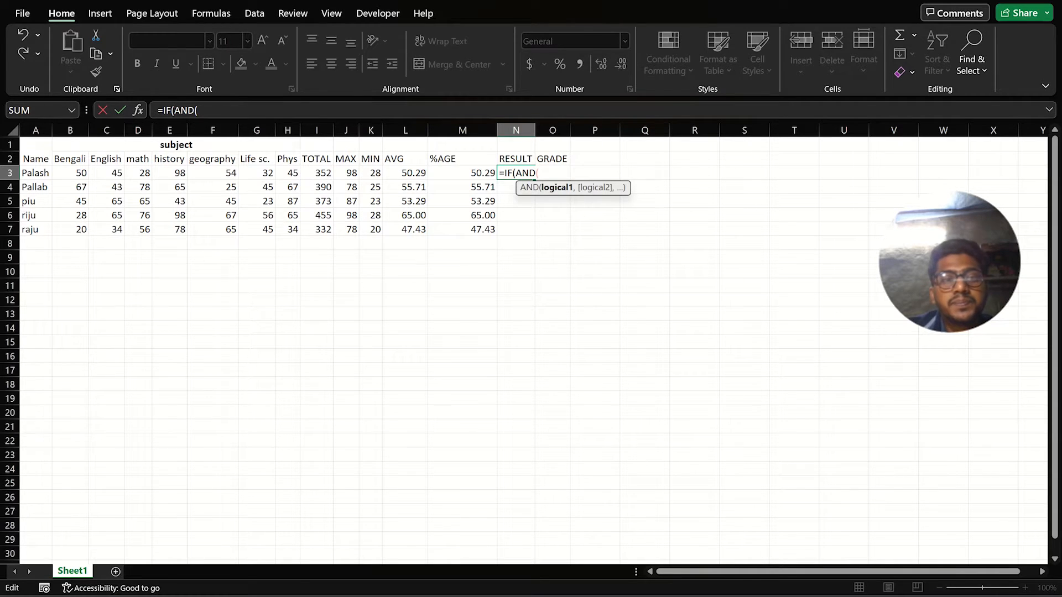
{"action": "left_click", "coordinate": [70, 173]}
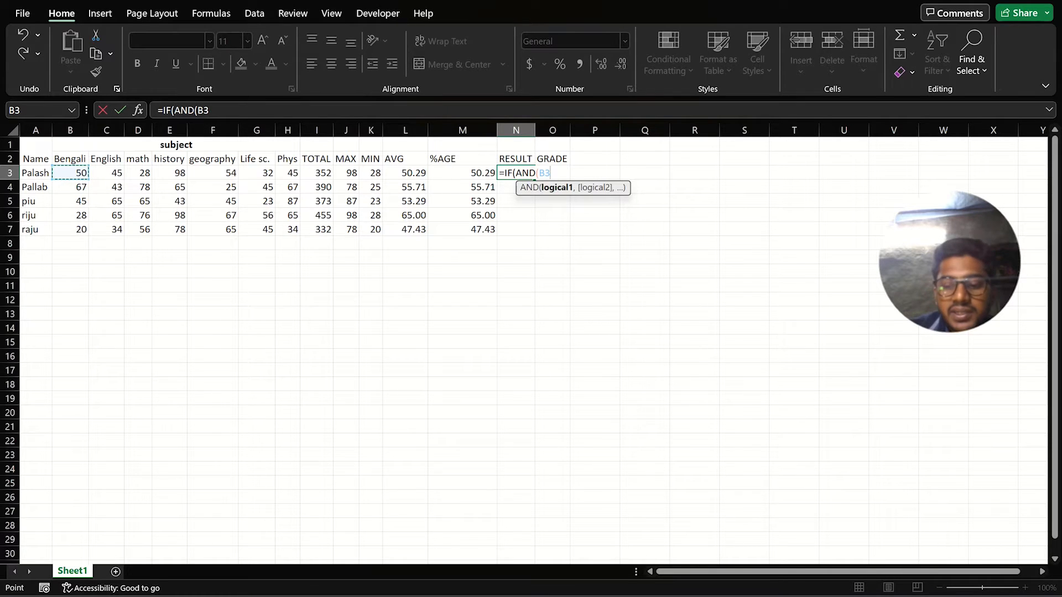
{"action": "type", "text": ">"}
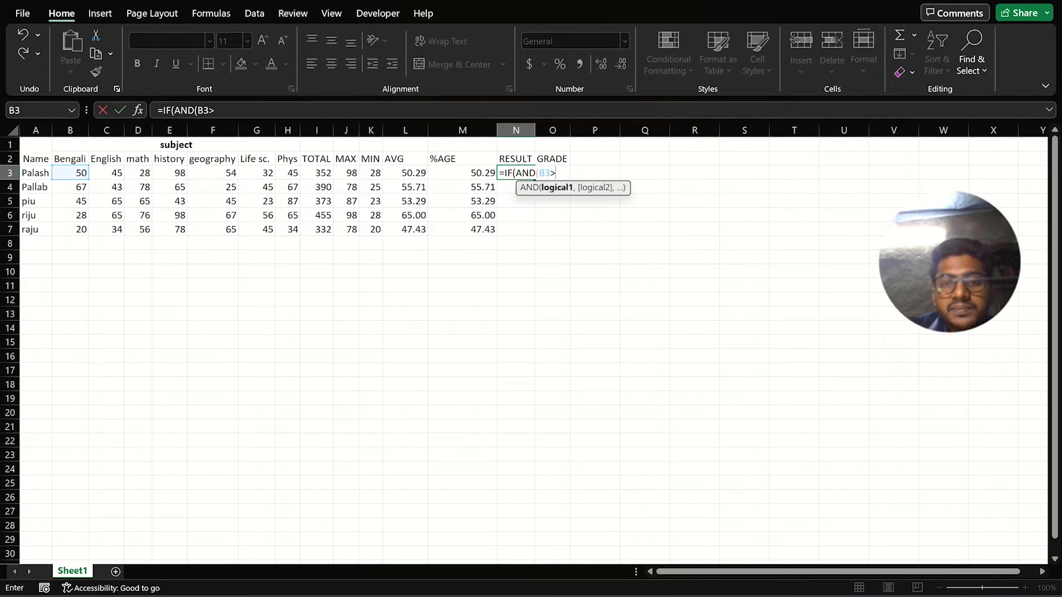
{"action": "type", "text": "+"}
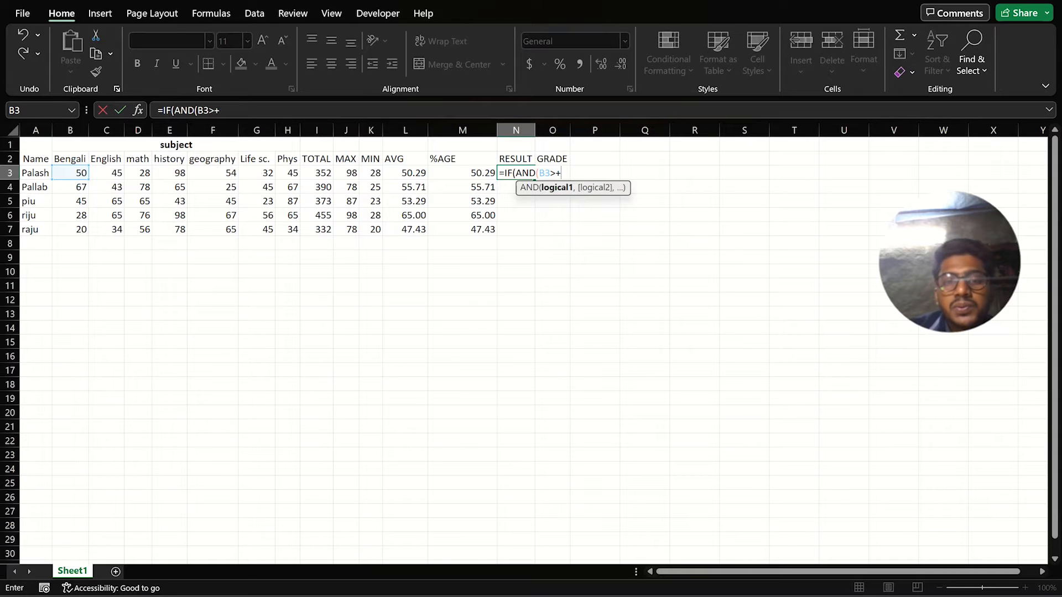
{"action": "key", "text": "BackSpace"}
{"action": "type", "text": "=35"}
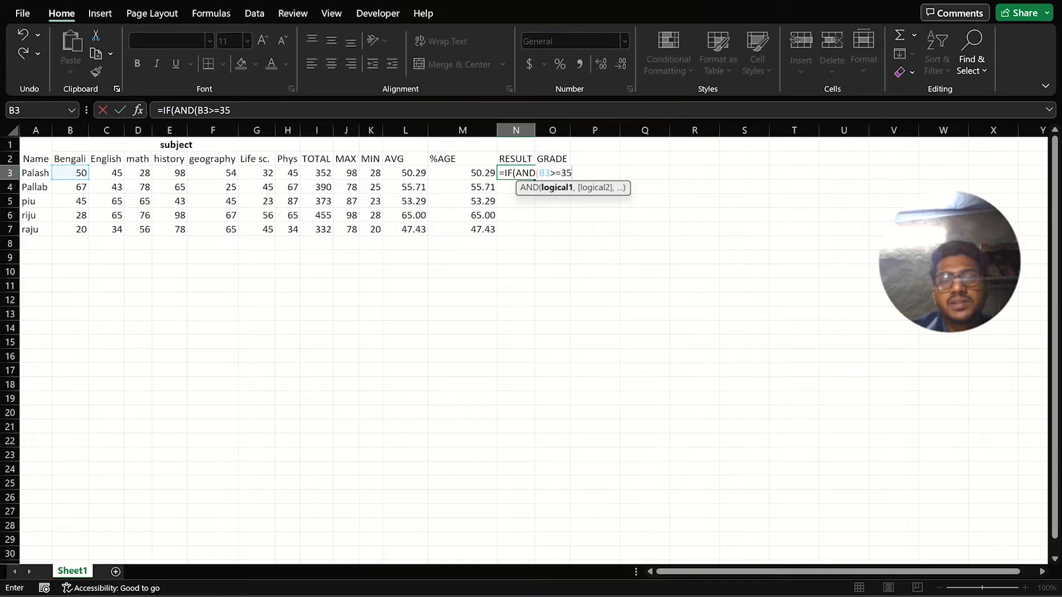
{"action": "type", "text": ","}
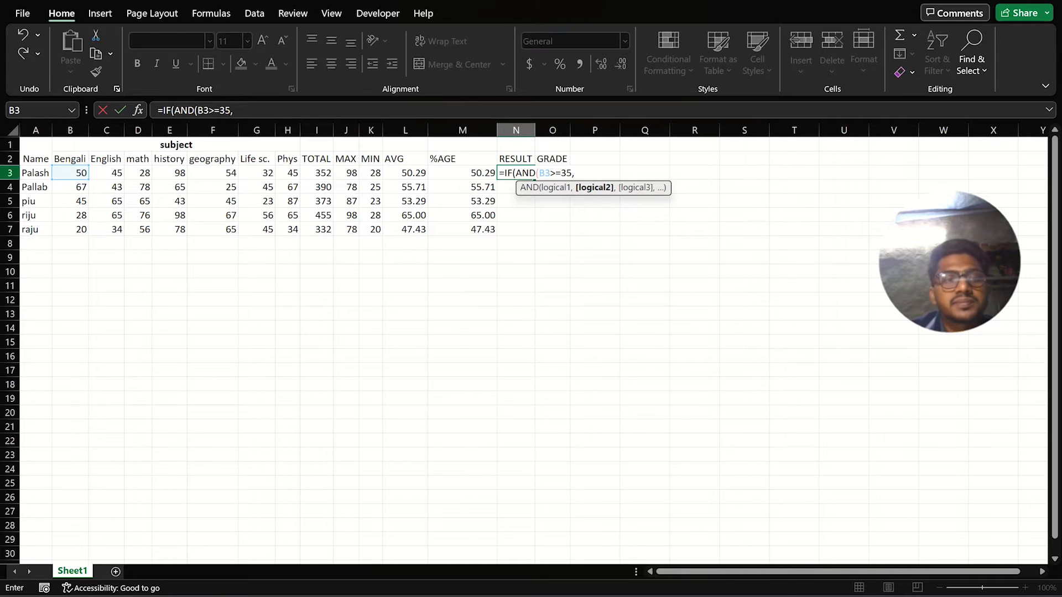
Add the English and math conditions C3>=35 and D3>=35 to the AND test in N3
{"action": "left_click", "coordinate": [106, 174]}
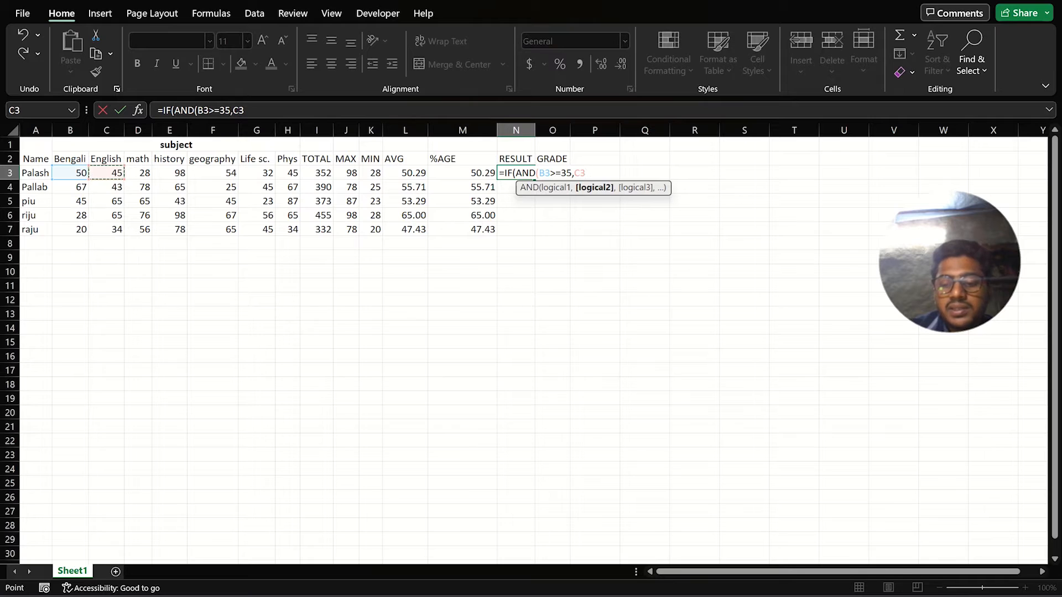
{"action": "type", "text": ">="}
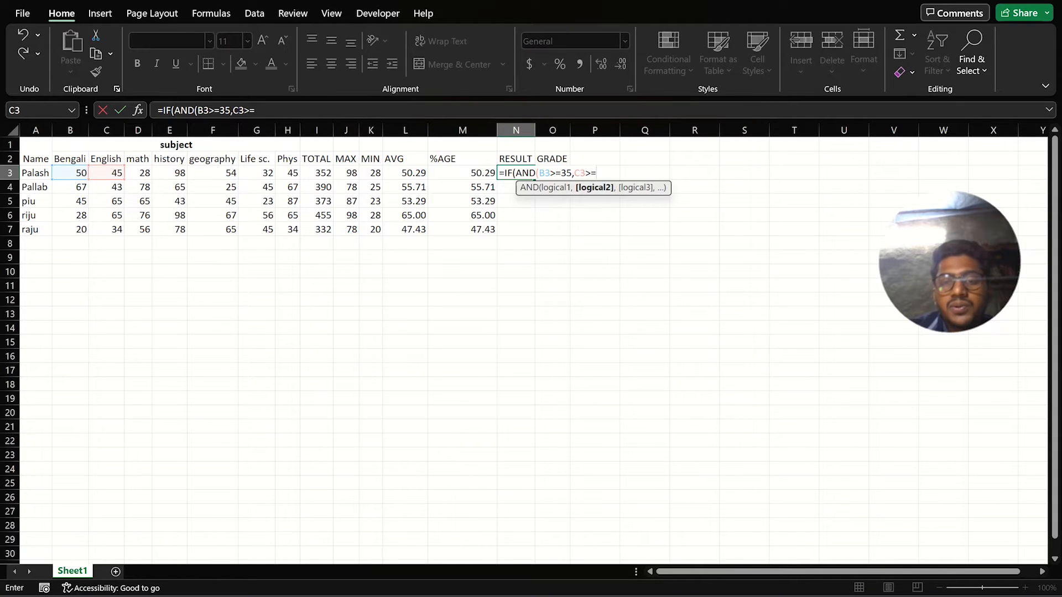
{"action": "type", "text": "35"}
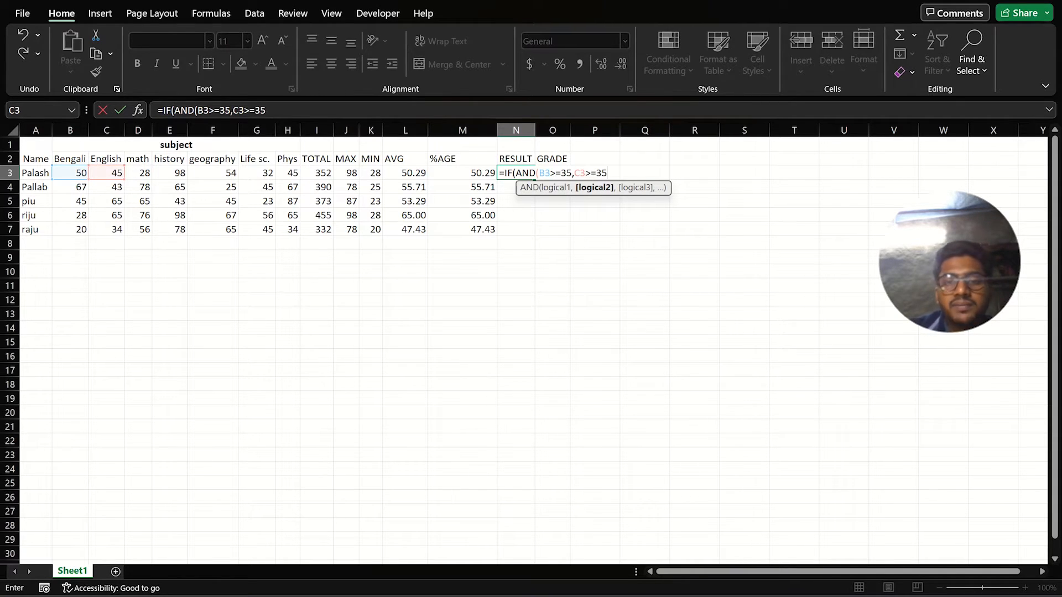
{"action": "type", "text": ","}
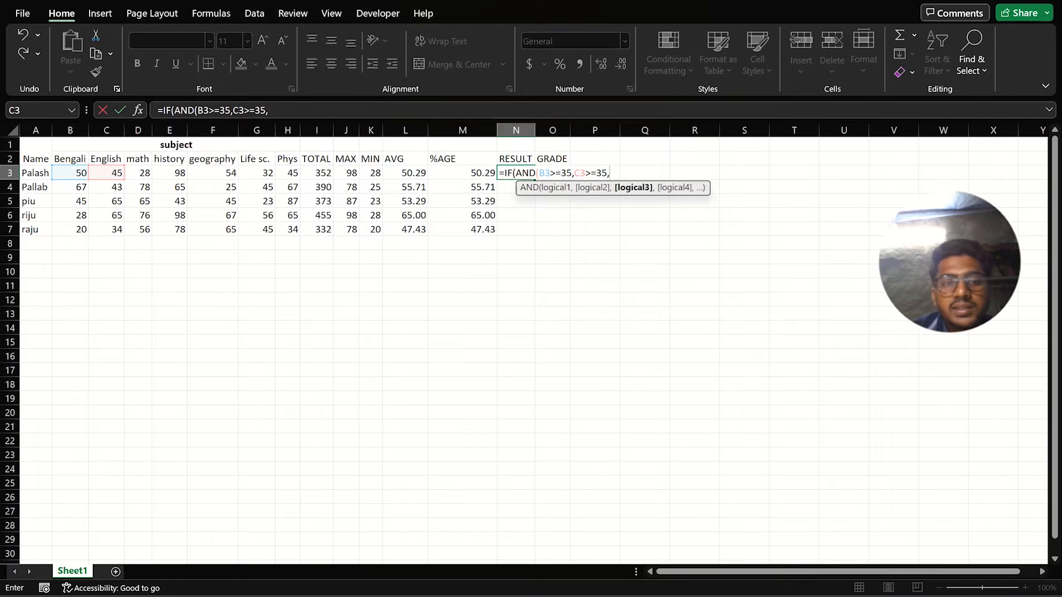
{"action": "left_click", "coordinate": [138, 173]}
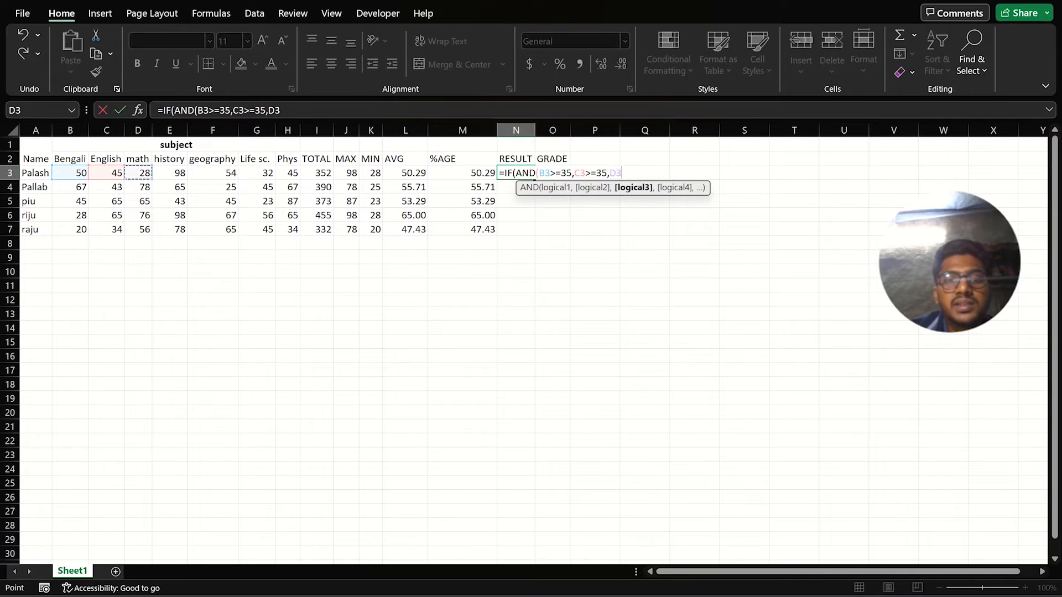
{"action": "type", "text": ">="}
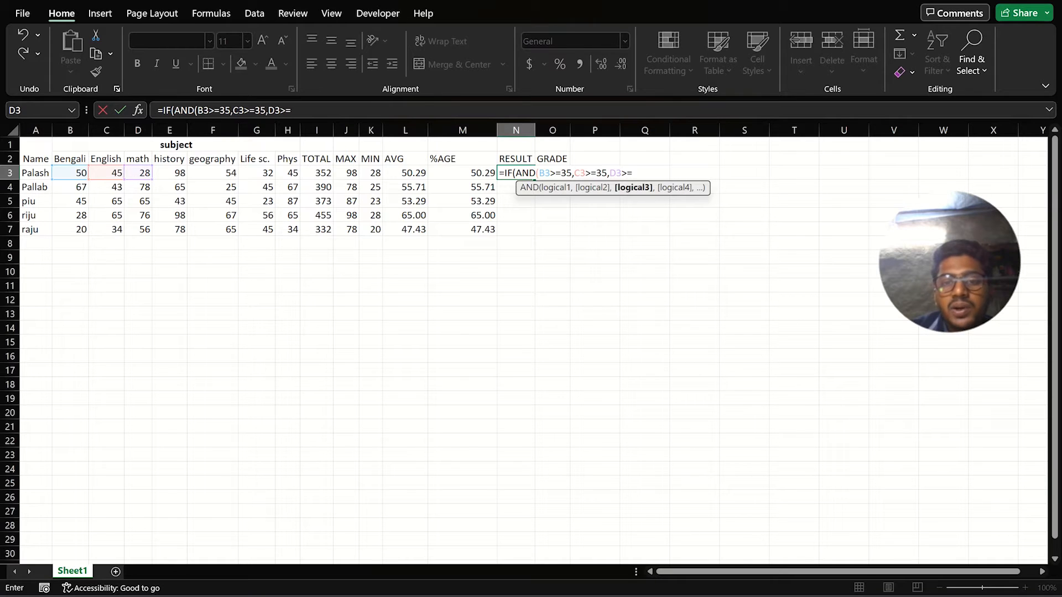
{"action": "type", "text": "35"}
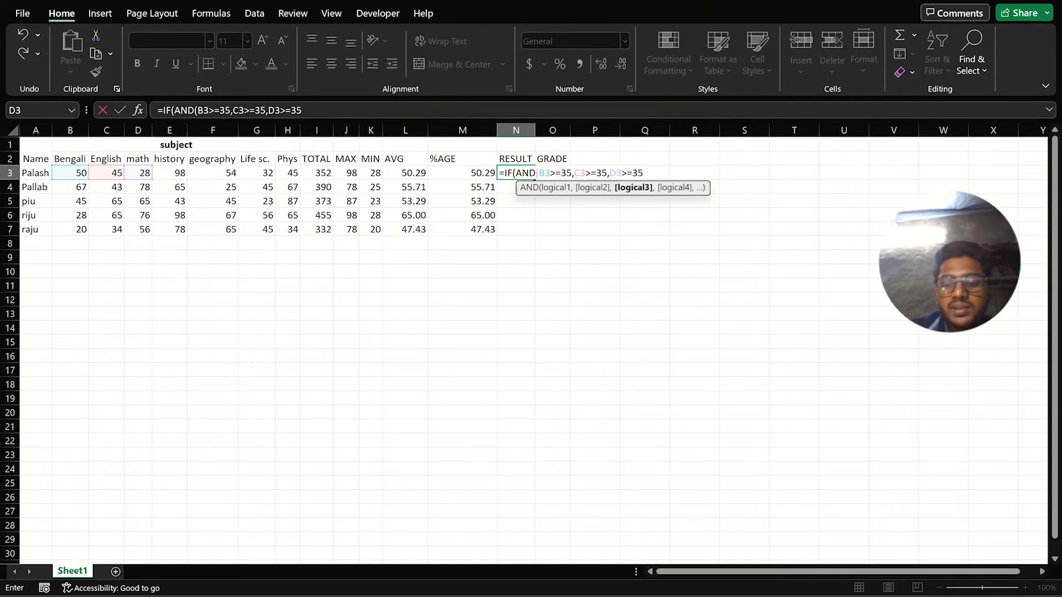
{"action": "type", "text": ","}
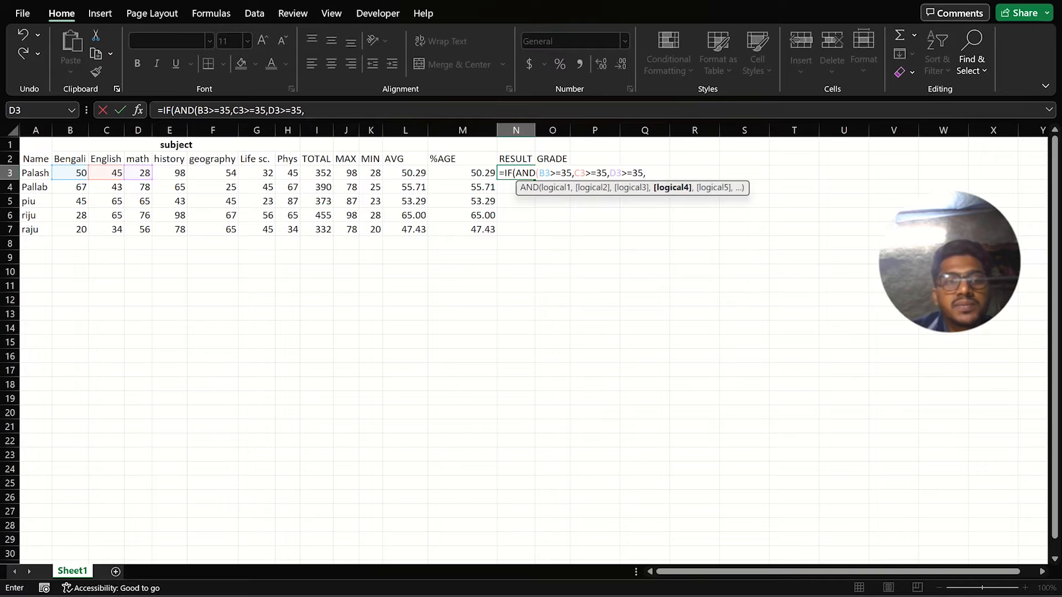
Extend the AND test in N3 with the history and geography conditions E3>=35 and F3>=35
{"action": "left_click", "coordinate": [170, 173]}
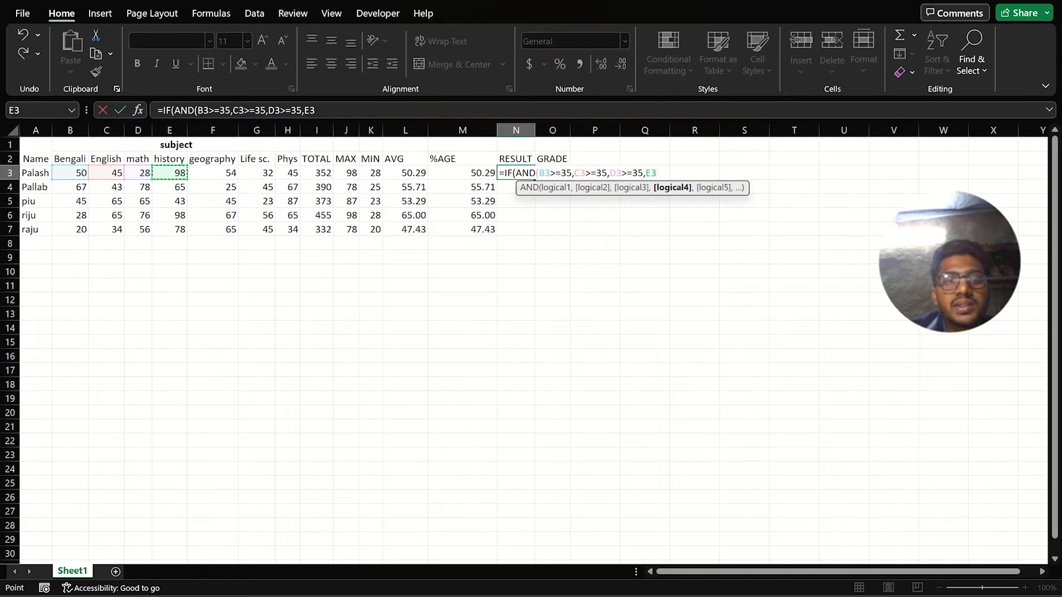
{"action": "type", "text": ">"}
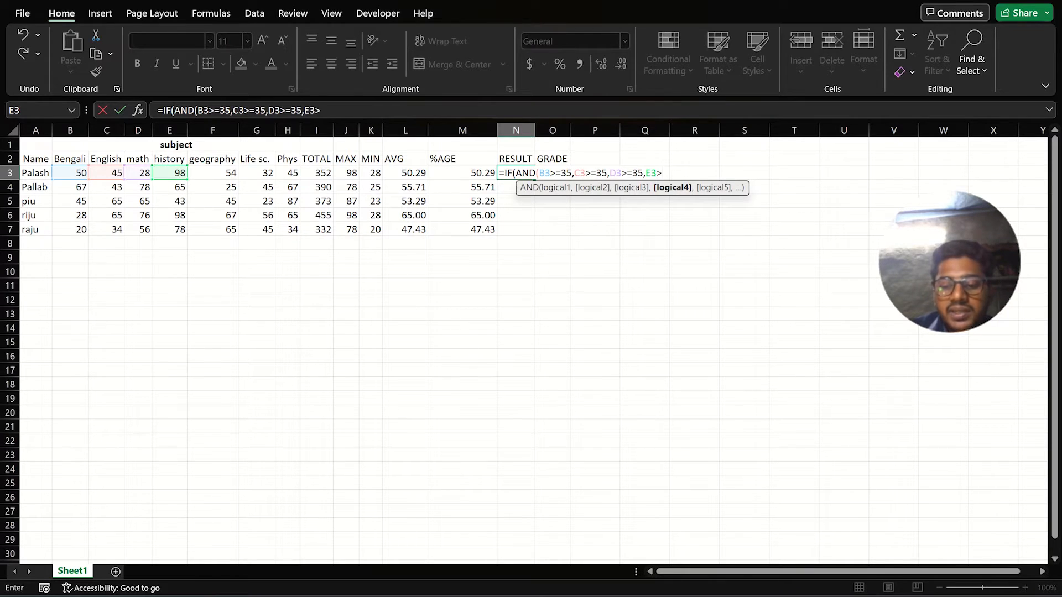
{"action": "type", "text": "=35"}
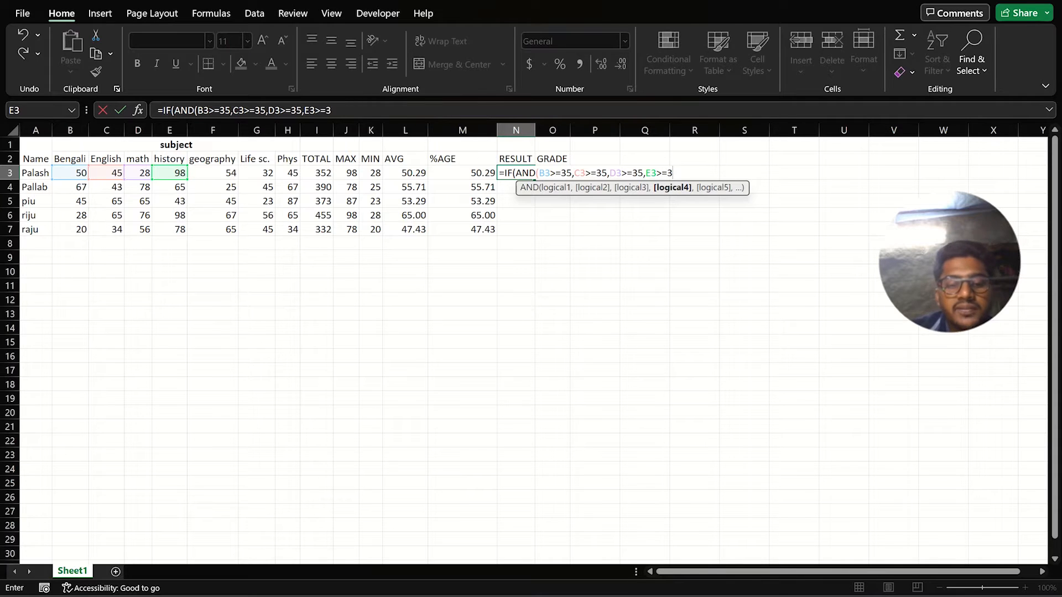
{"action": "type", "text": ","}
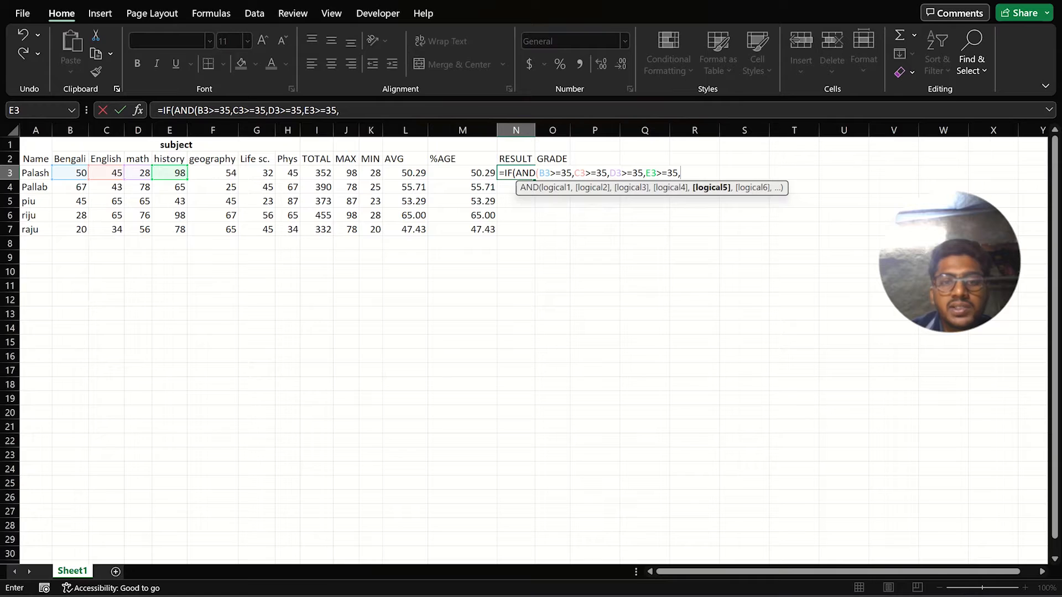
{"action": "left_click", "coordinate": [212, 173]}
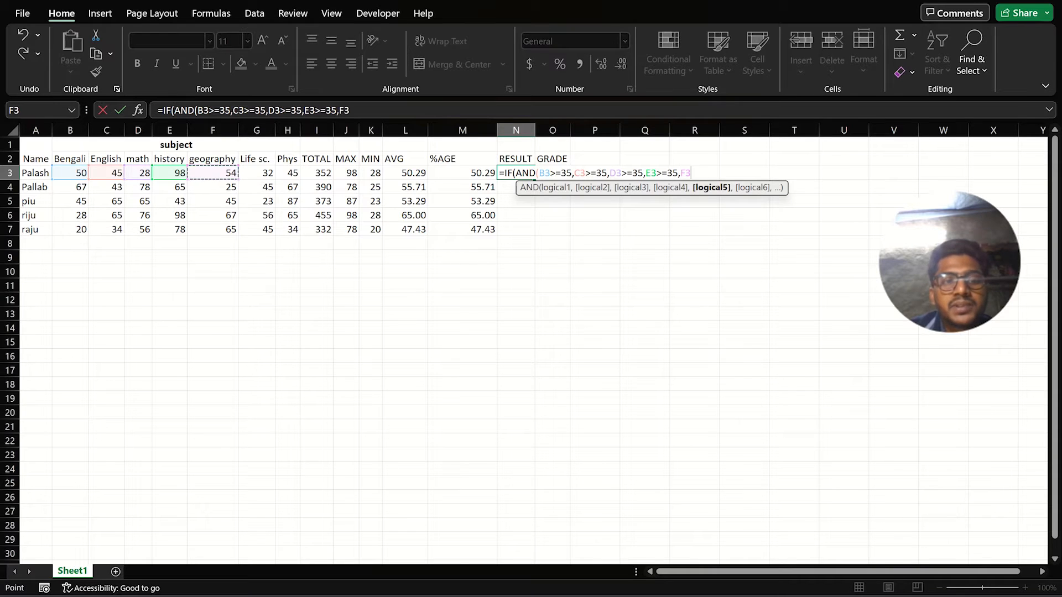
{"action": "type", "text": ">="}
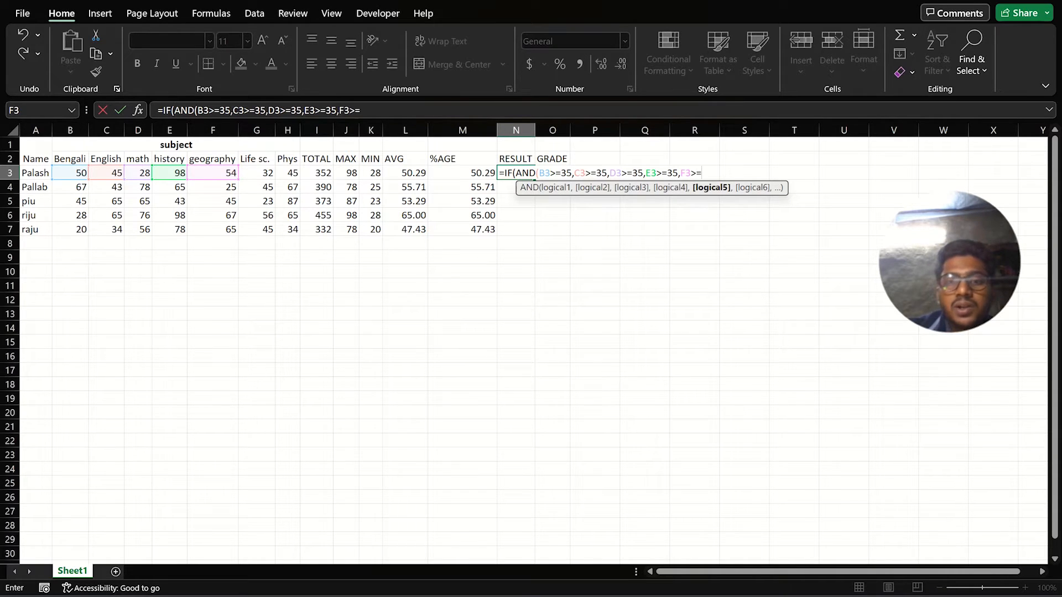
{"action": "type", "text": "35"}
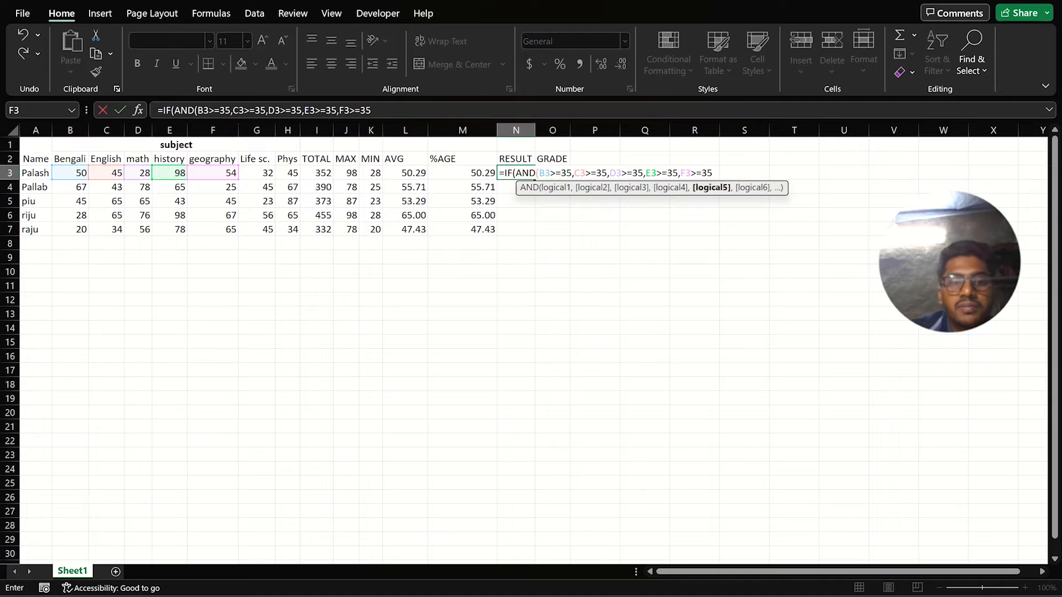
{"action": "type", "text": ","}
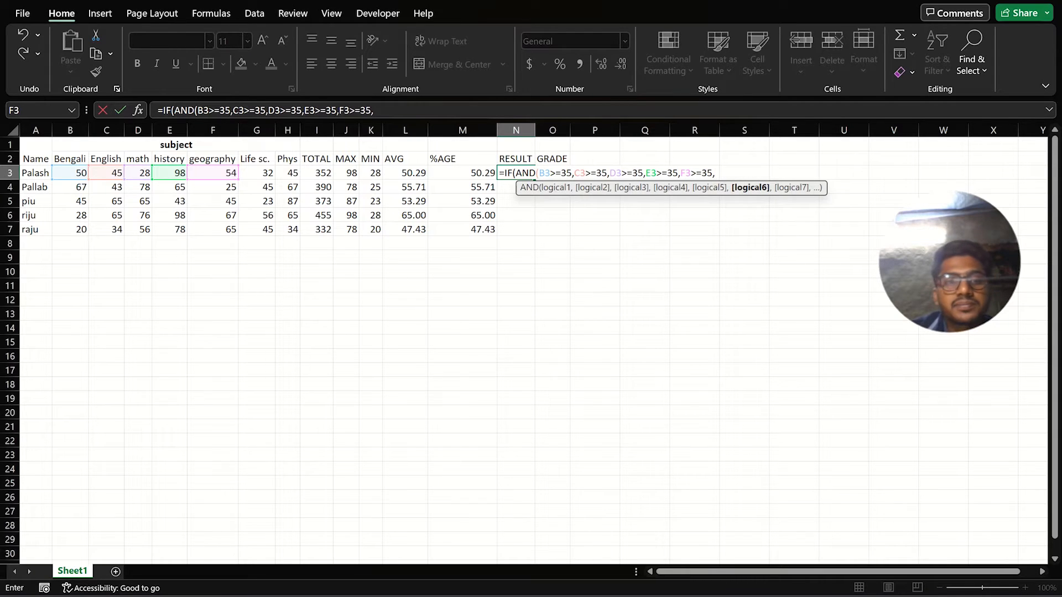
Append the life science and physics conditions G3>=35 and H3>=35, followed by a comma, to the N3 formula
{"action": "left_click", "coordinate": [256, 173]}
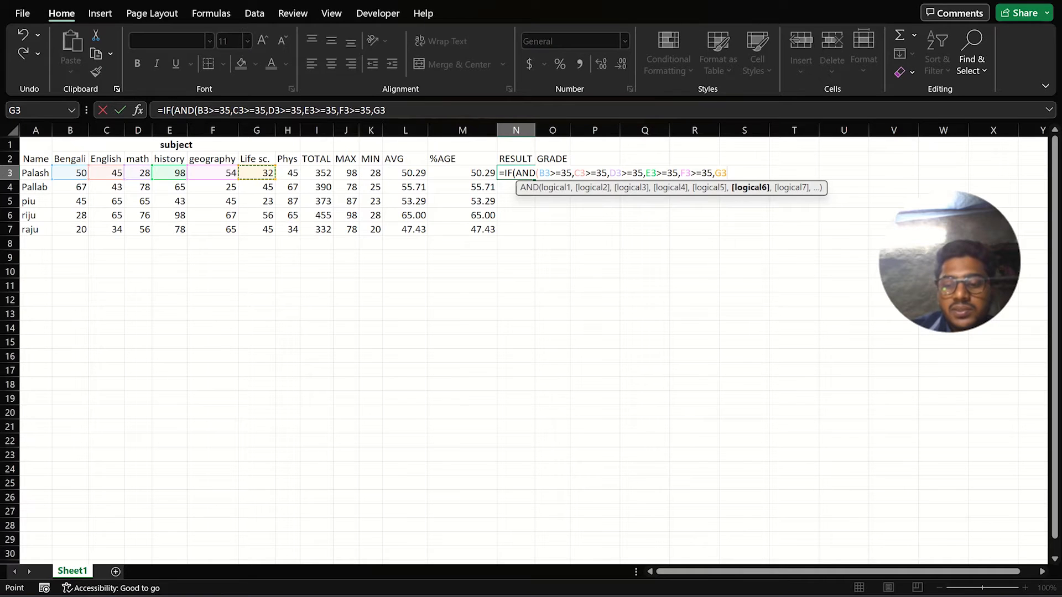
{"action": "type", "text": ">="}
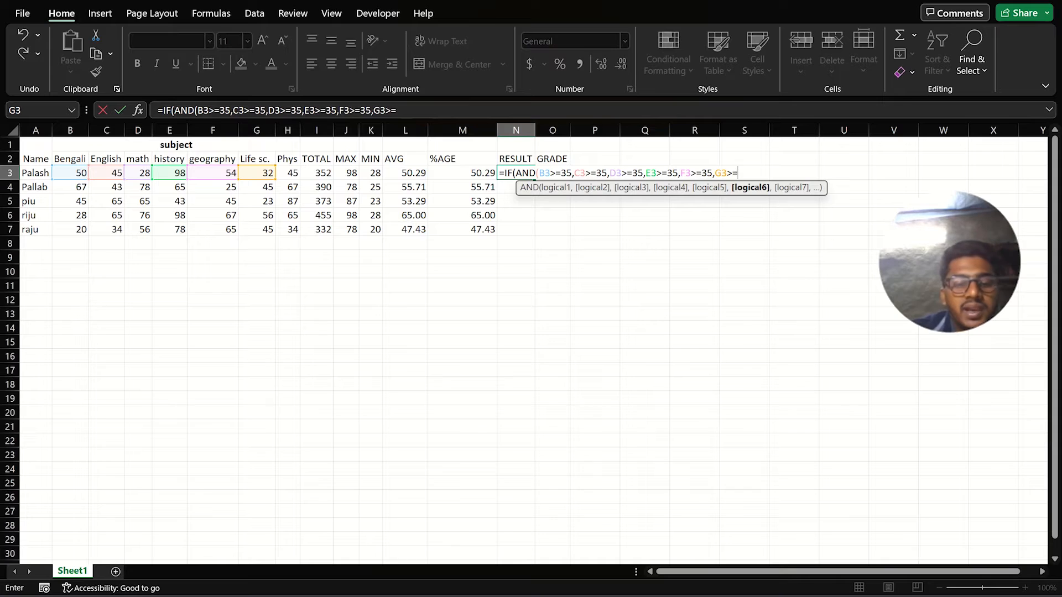
{"action": "type", "text": "35"}
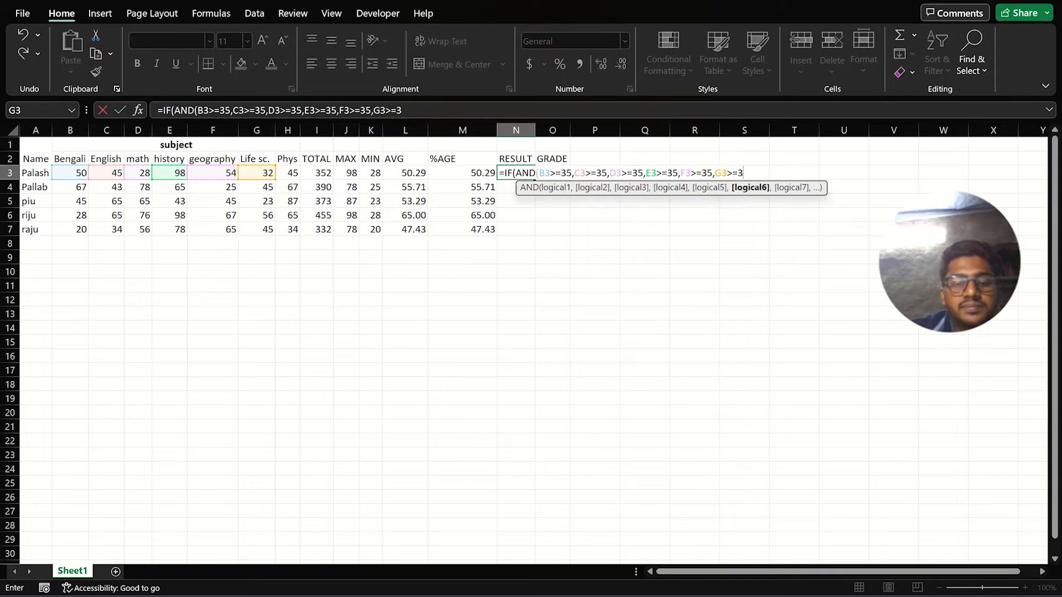
{"action": "type", "text": ","}
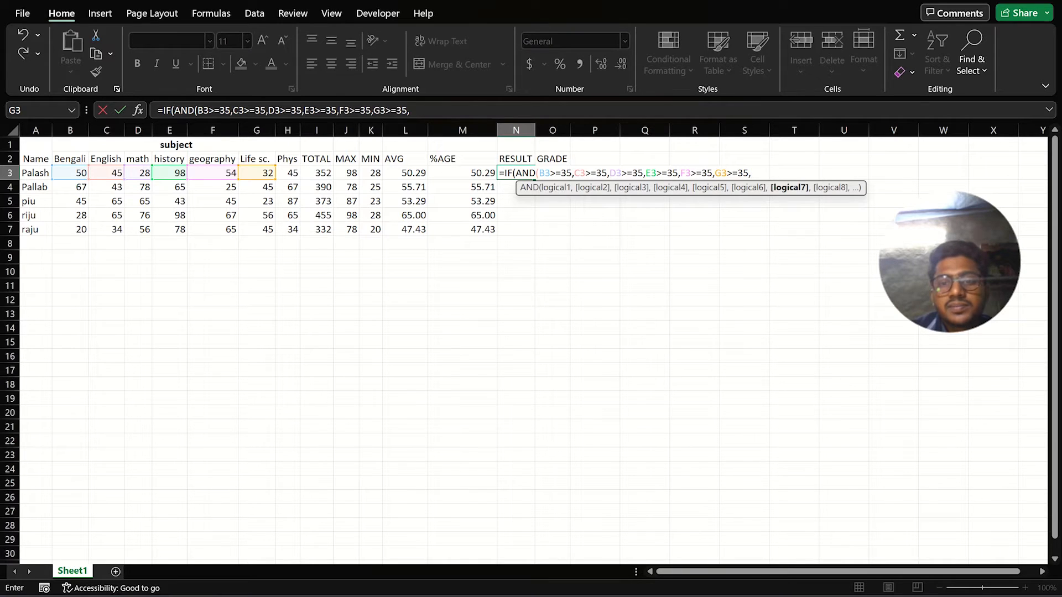
{"action": "left_click", "coordinate": [287, 174]}
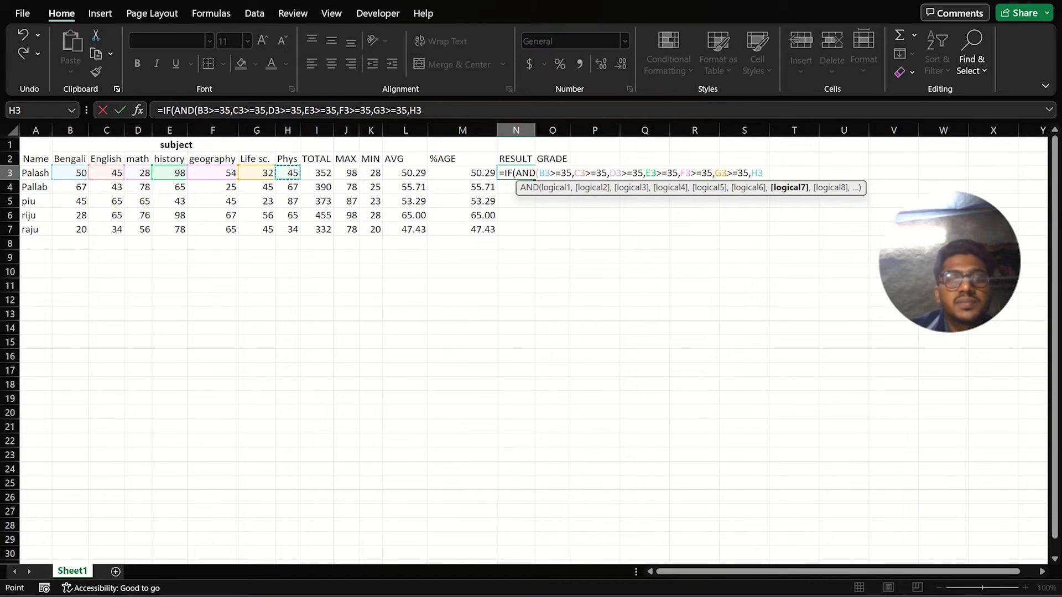
{"action": "type", "text": ">="}
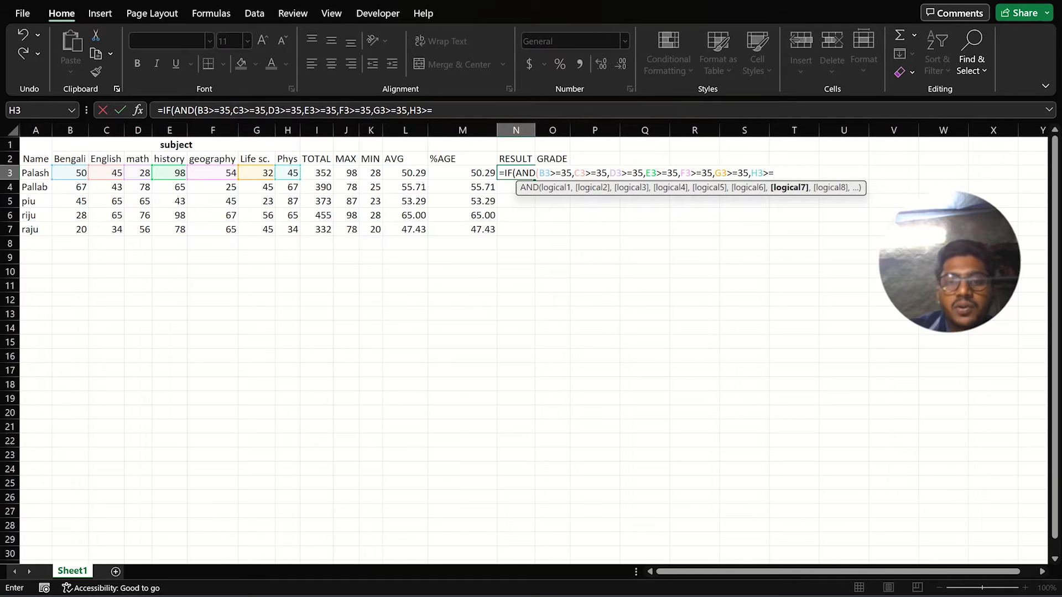
{"action": "type", "text": "35"}
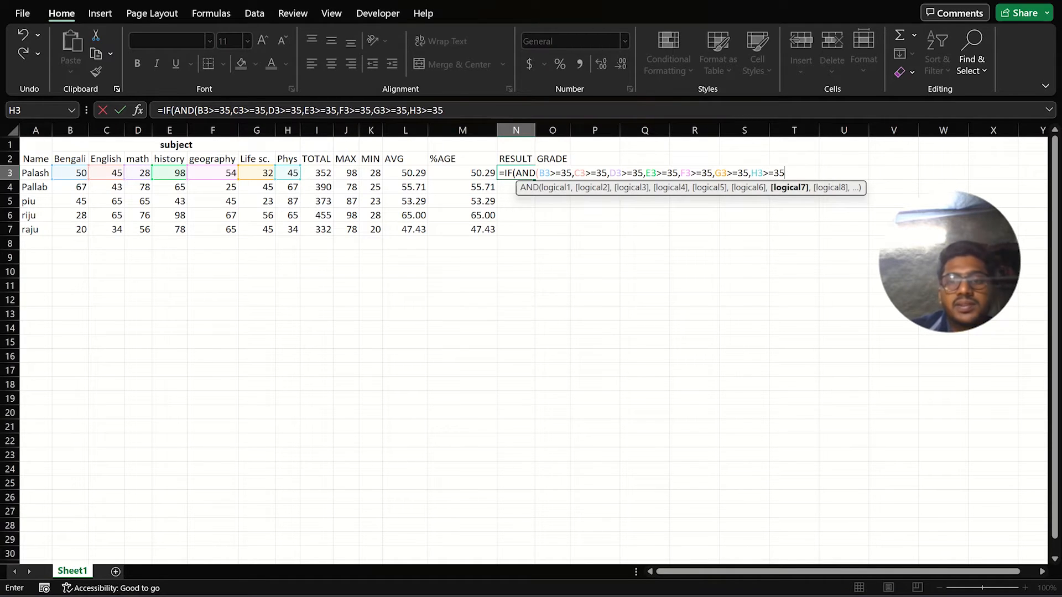
{"action": "type", "text": ")"}
{"action": "key", "text": "BackSpace"}
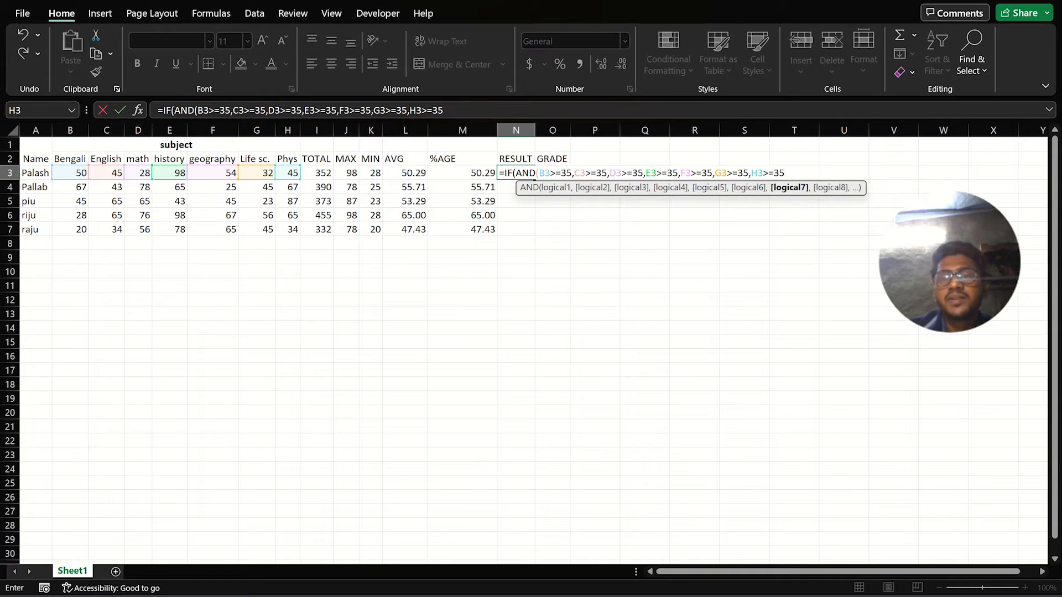
{"action": "type", "text": ","}
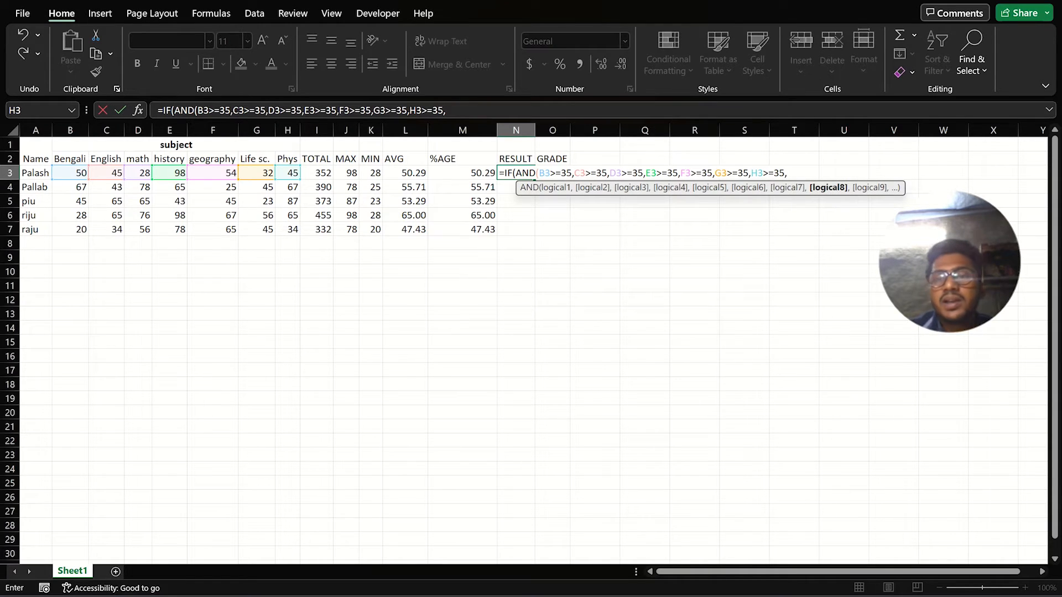
Remove the trailing comma after H3>=35 in N3, close the AND test with a parenthesis, and add a comma
{"action": "type", "text": "\""}
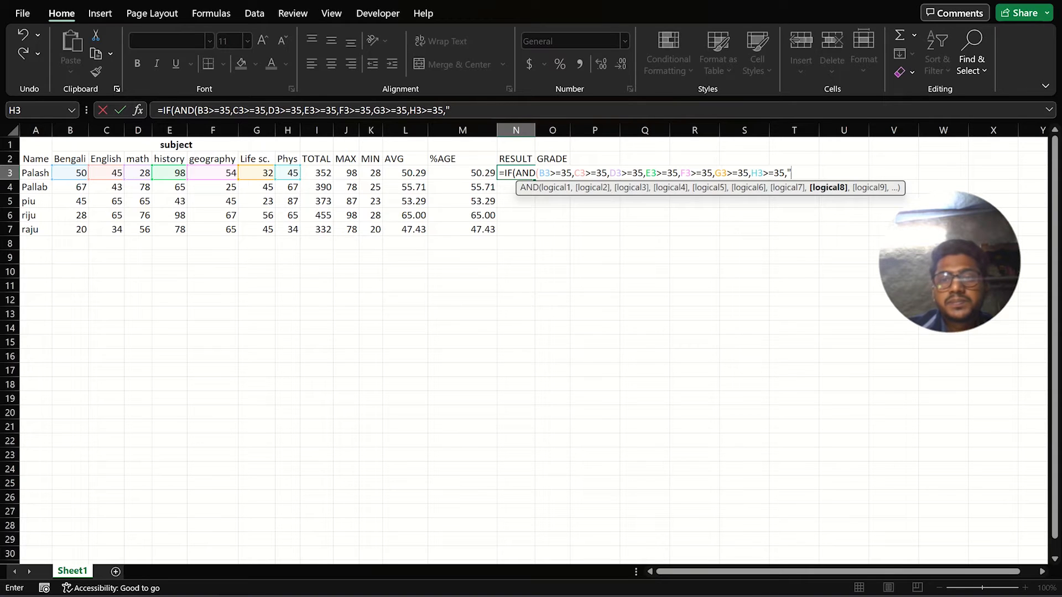
{"action": "key", "text": "BackSpace"}
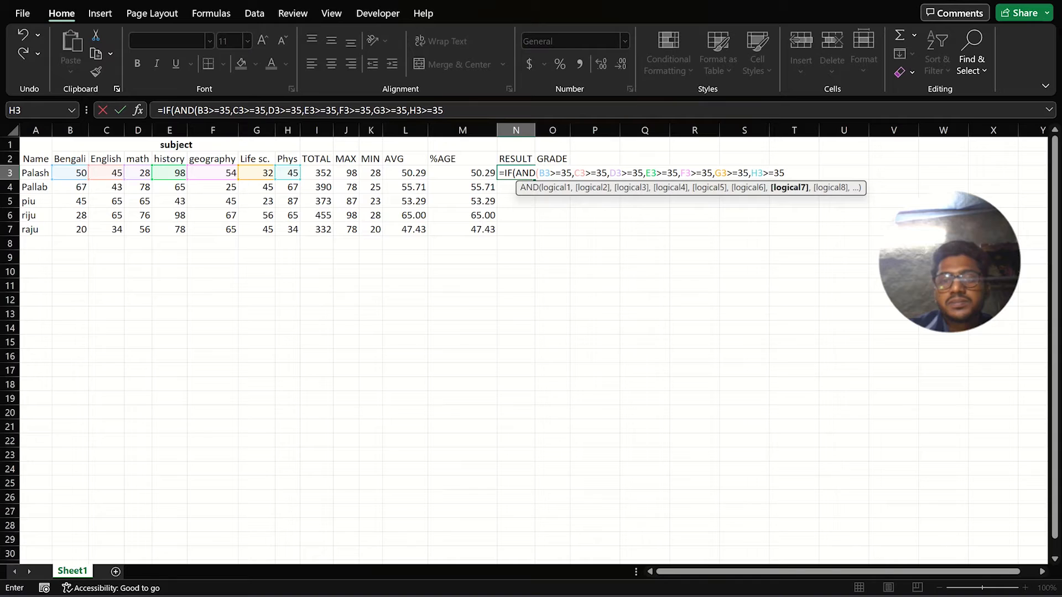
{"action": "type", "text": ")"}
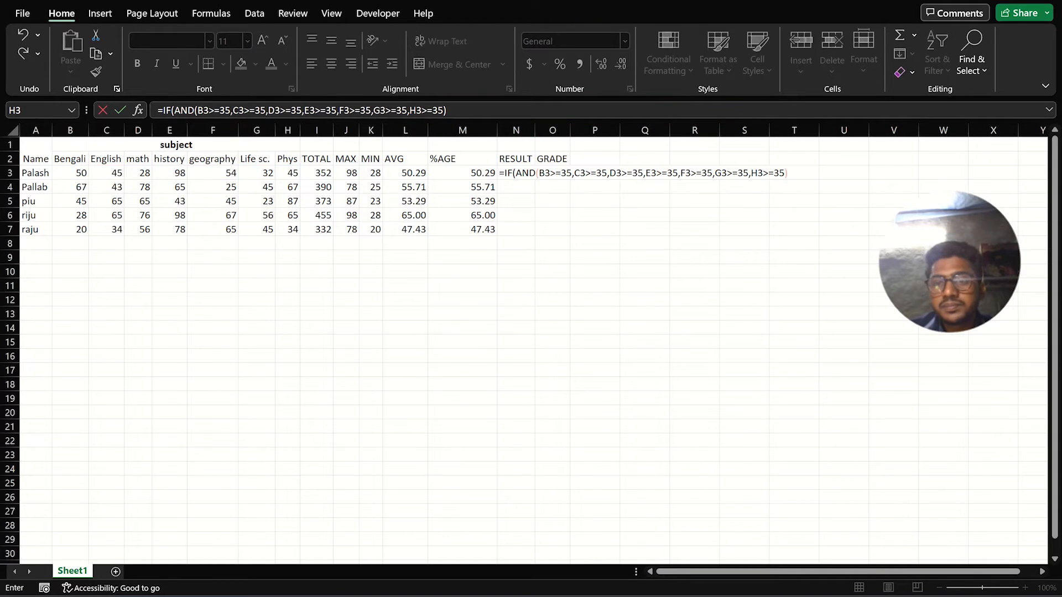
{"action": "type", "text": ","}
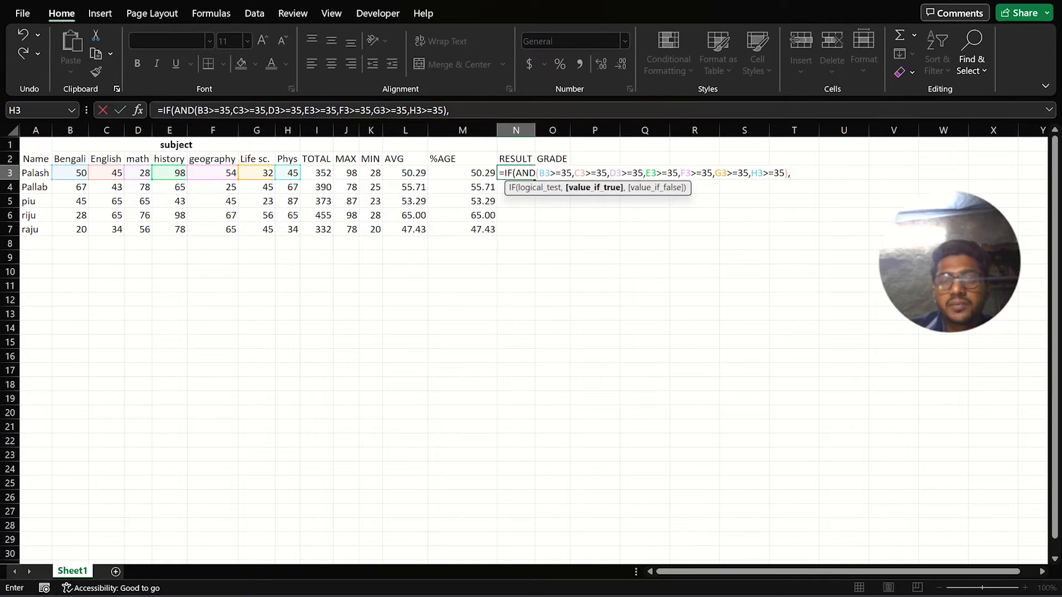
Set the value if true in the N3 IF formula to "PASS", followed by a comma
{"action": "type", "text": "\""}
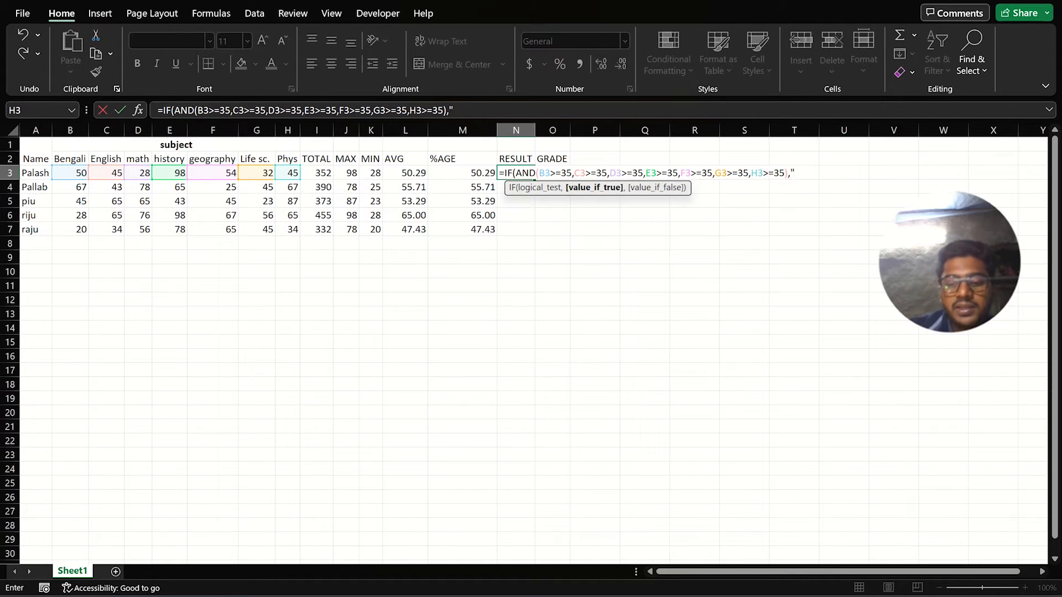
{"action": "key", "text": "Caps_Lock"}
{"action": "type", "text": "PASS"}
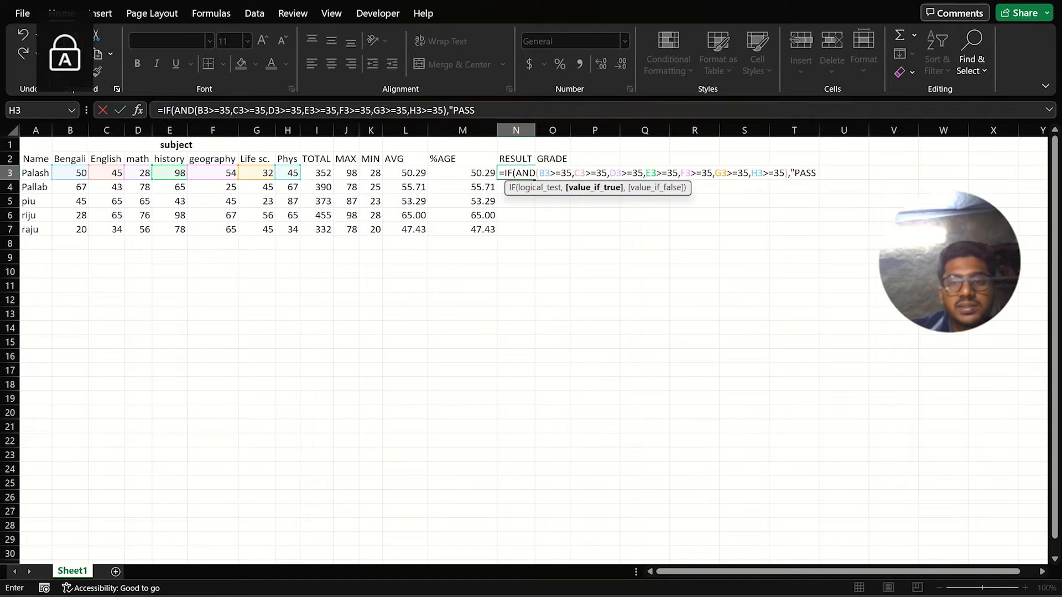
{"action": "type", "text": "\""}
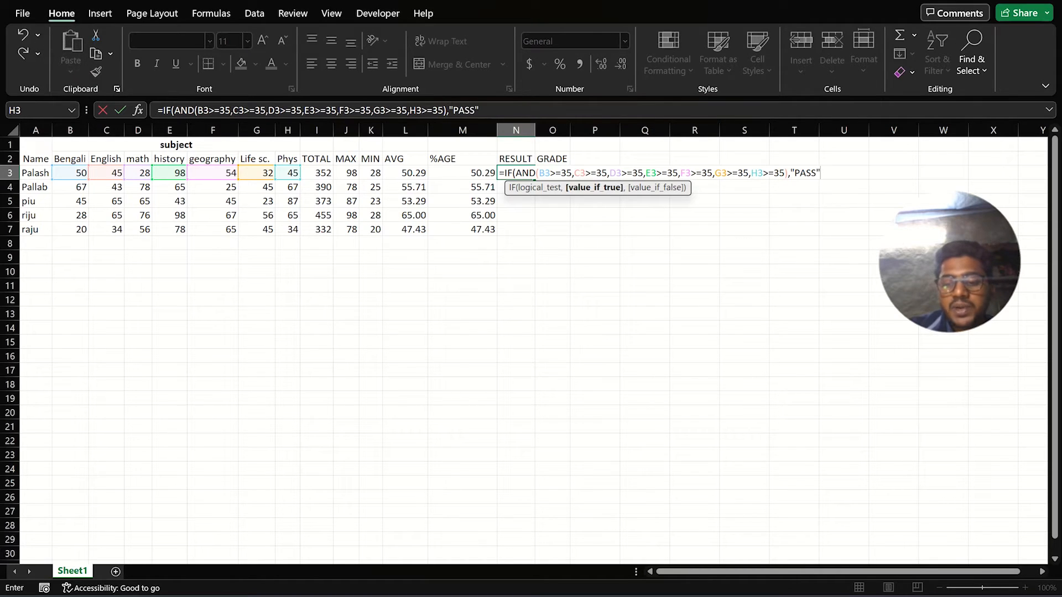
{"action": "type", "text": ","}
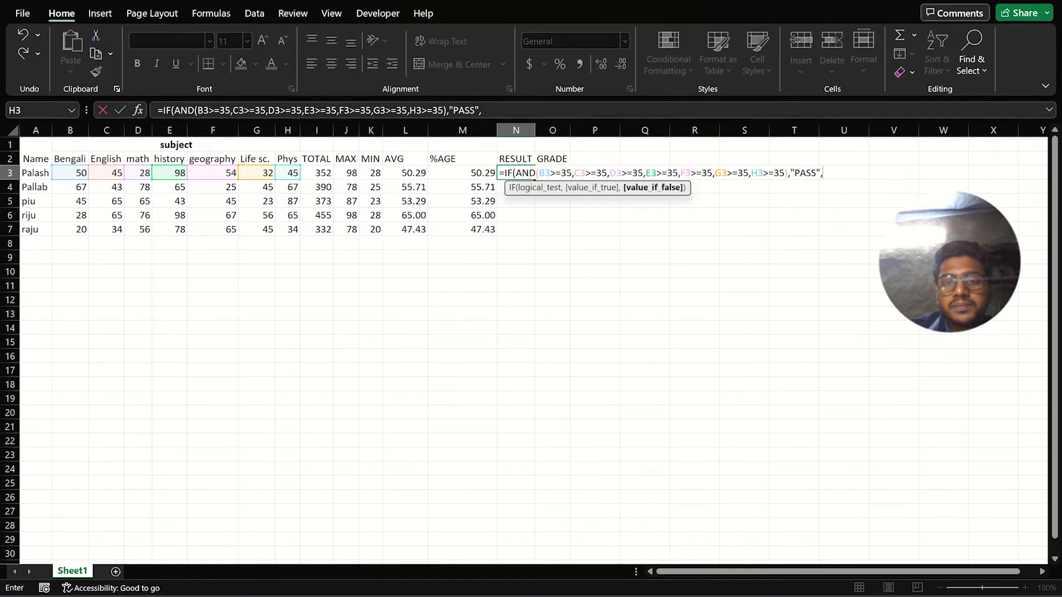
Set the value if false in N3 to "FAIL" and commit the formula, accepting the closing-parenthesis correction
{"action": "type", "text": "\""}
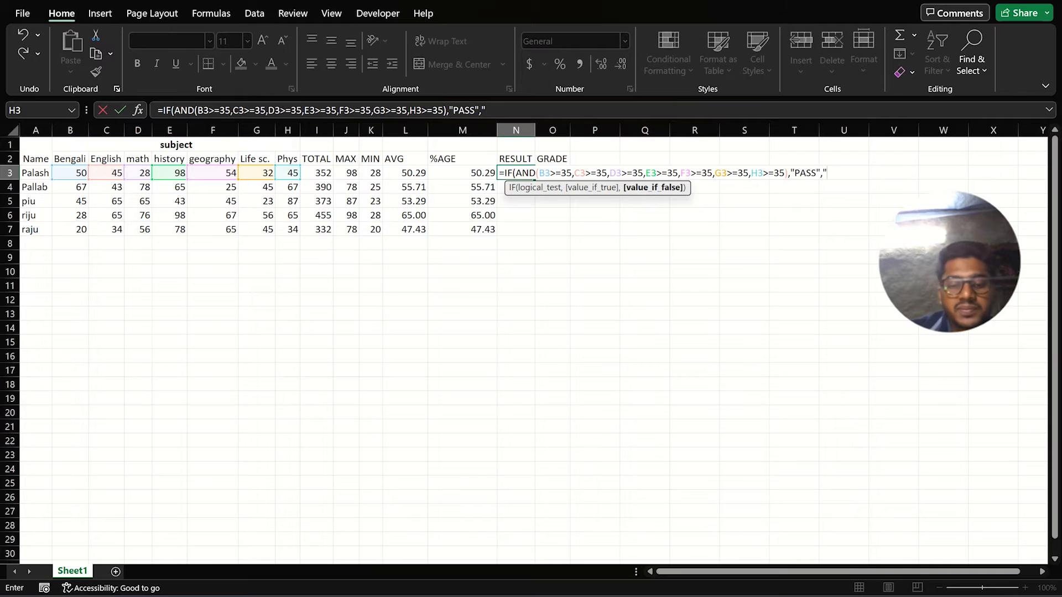
{"action": "type", "text": "FAIL"}
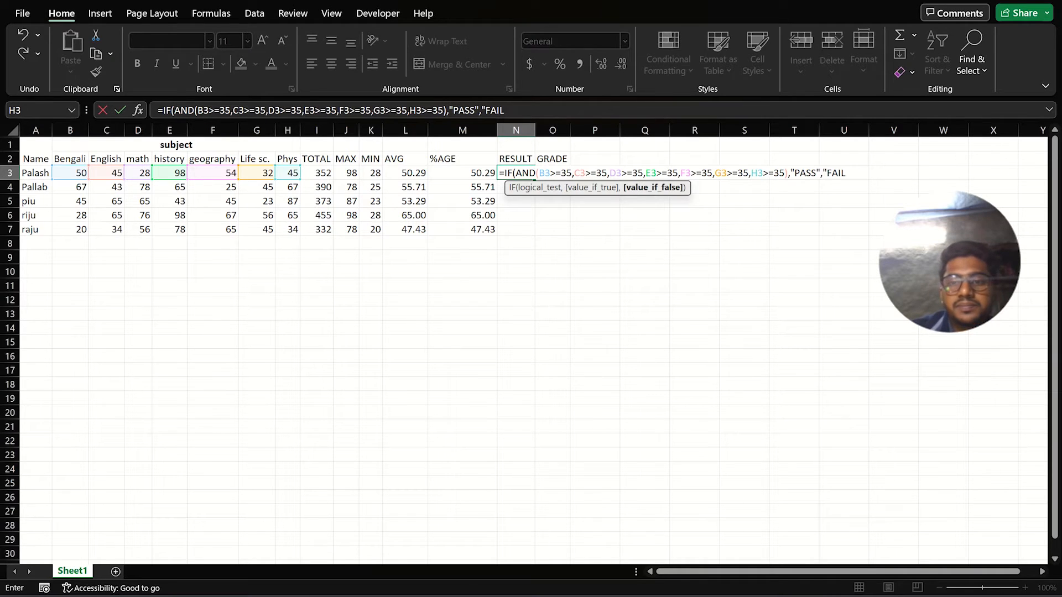
{"action": "type", "text": "\""}
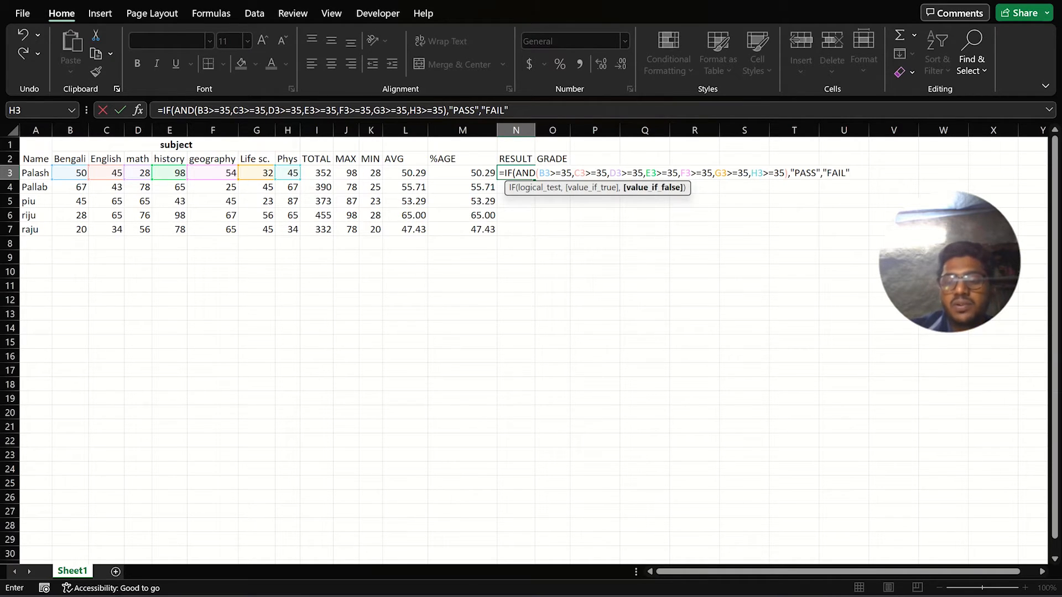
{"action": "key", "text": "Return"}
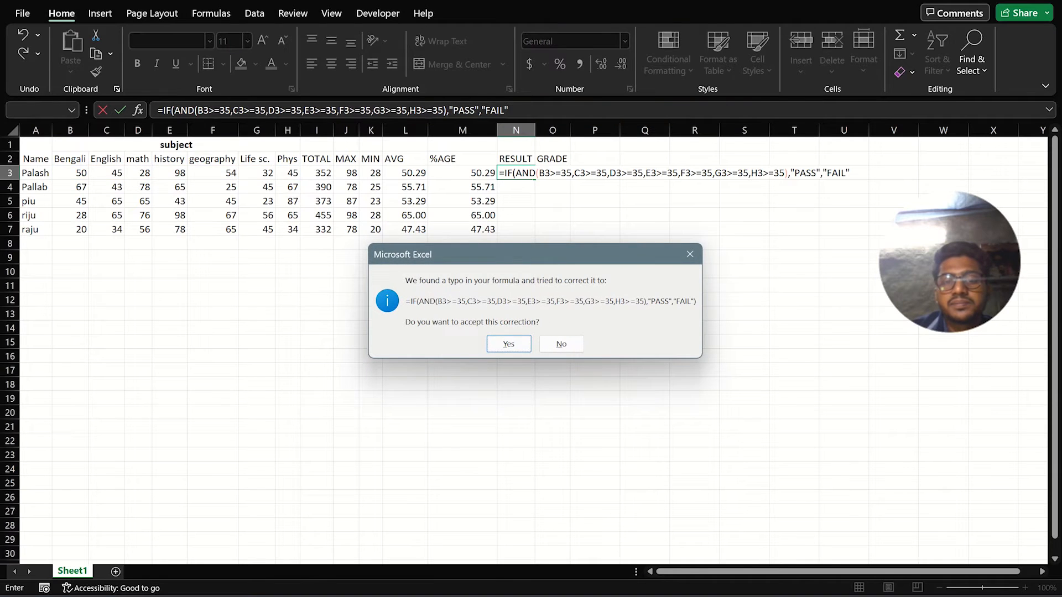
{"action": "key", "text": "Return"}
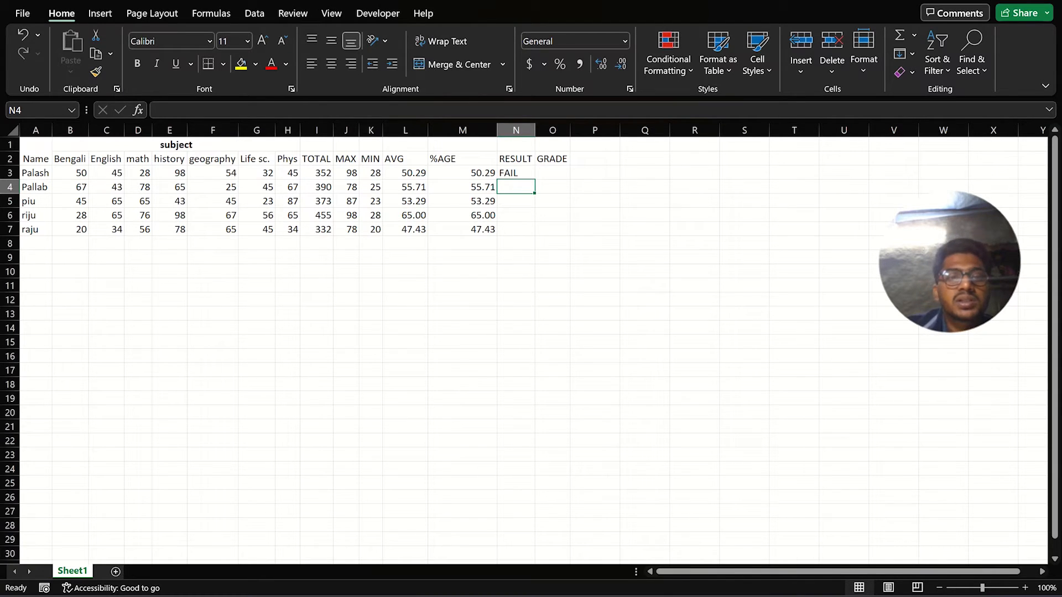
Fill the result formula from N3 down to N7 for the remaining students
{"action": "left_click", "coordinate": [516, 173]}
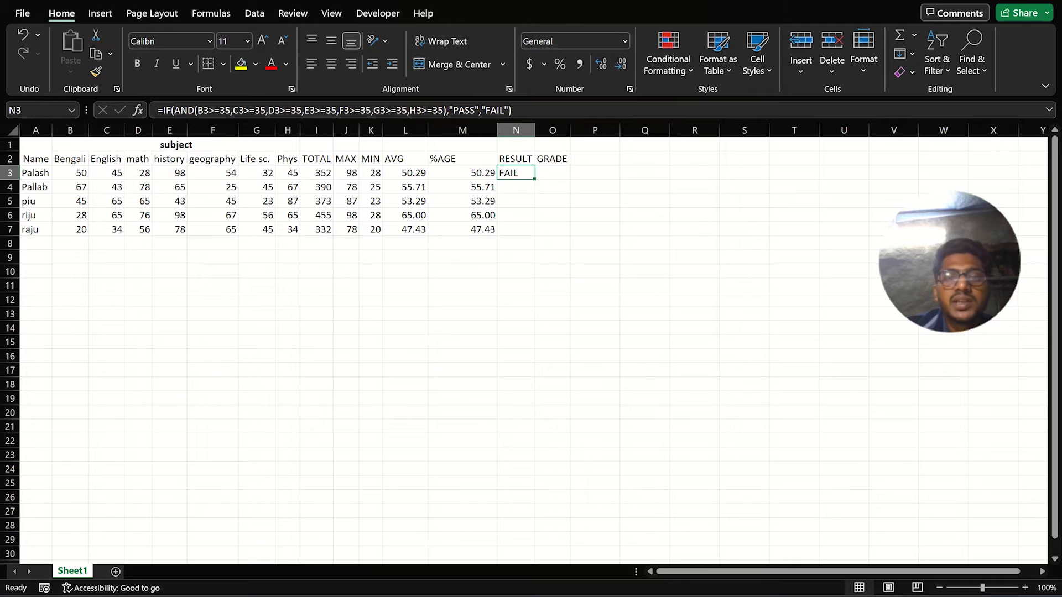
{"action": "double_click", "coordinate": [534, 179]}
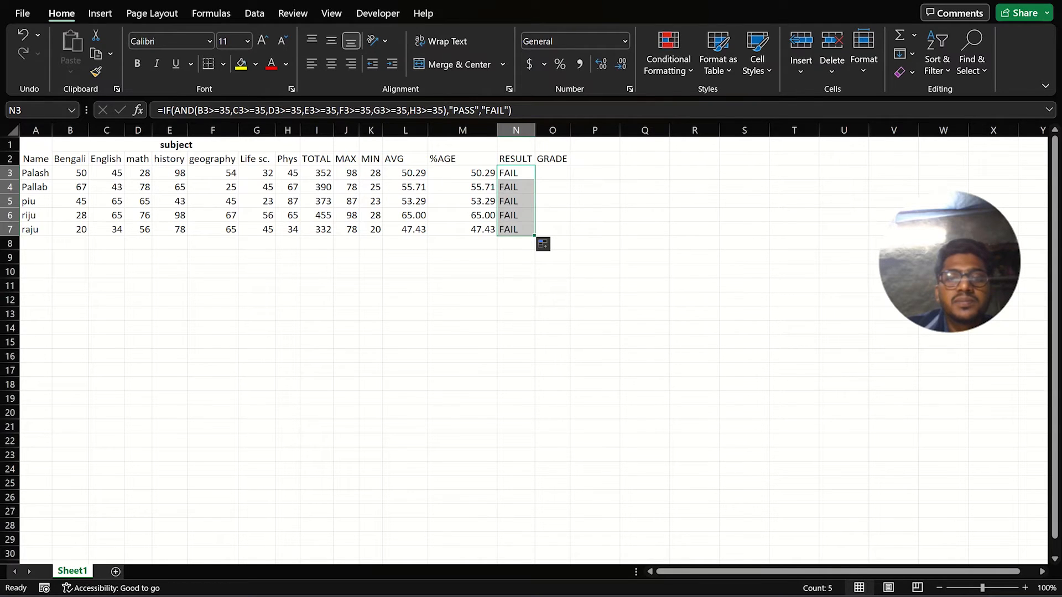
{"action": "left_click", "coordinate": [595, 229]}
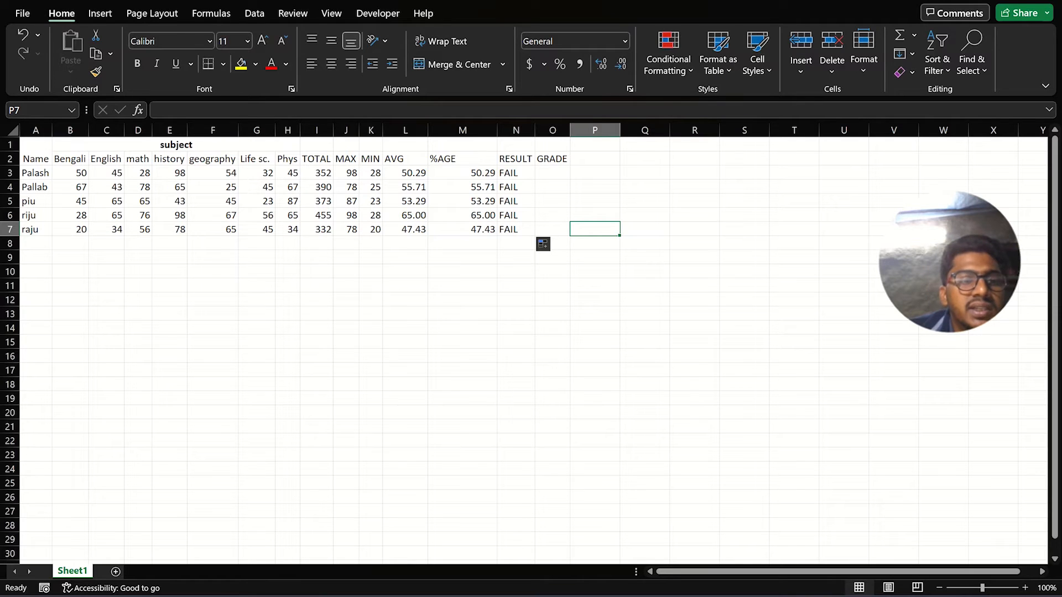
Change the third student's life science mark in G5 to 75
{"action": "left_click", "coordinate": [257, 201]}
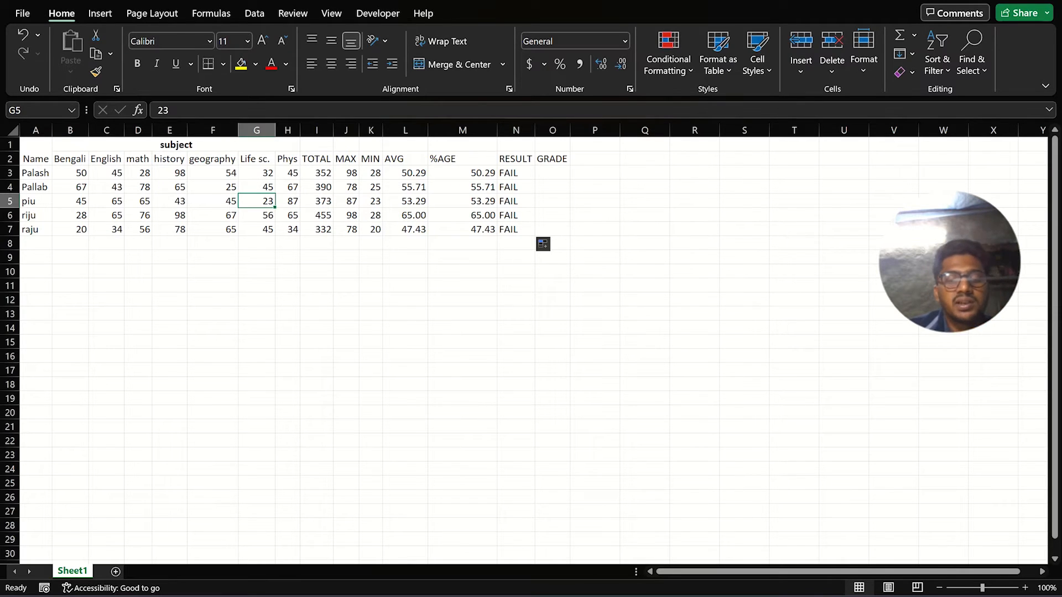
{"action": "type", "text": "75"}
{"action": "key", "text": "Return"}
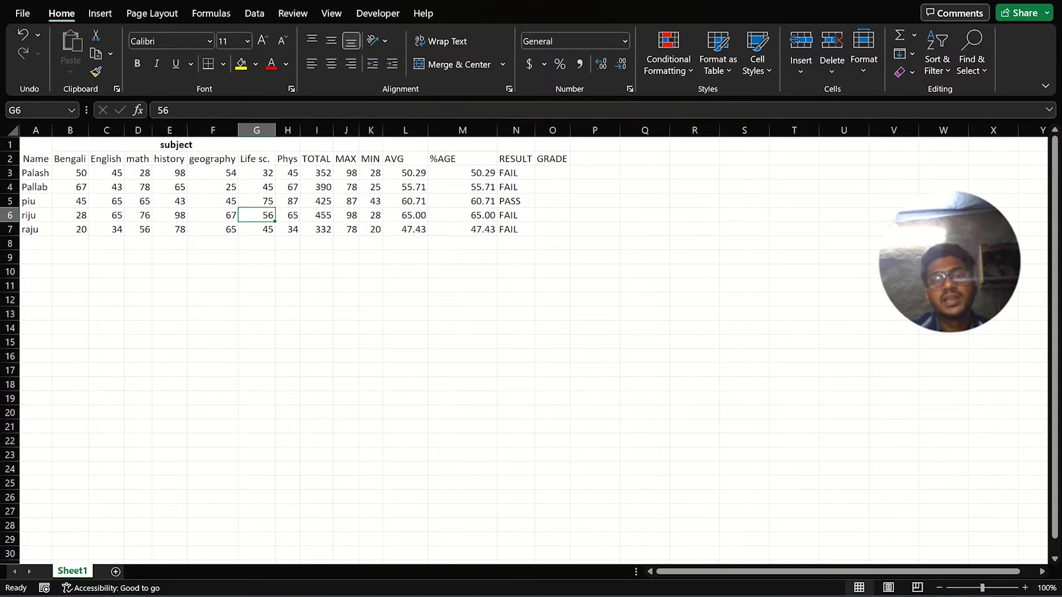
Begin the first student's grade formula in O3 as =IF(N3, referencing the result cell
{"action": "left_click", "coordinate": [552, 173]}
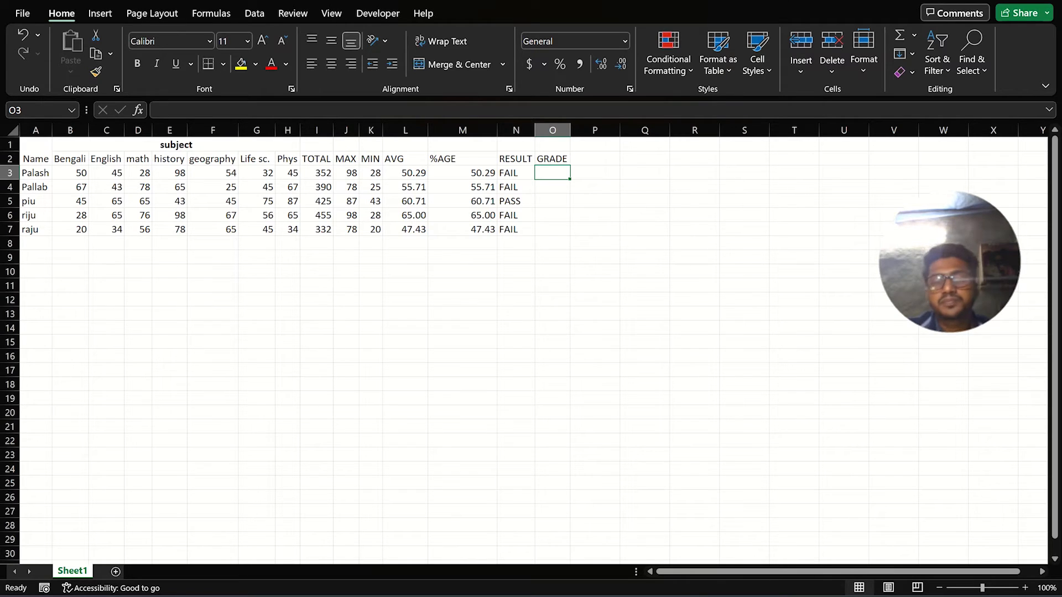
{"action": "key", "text": "alt+Tab"}
{"action": "left_click", "coordinate": [552, 173]}
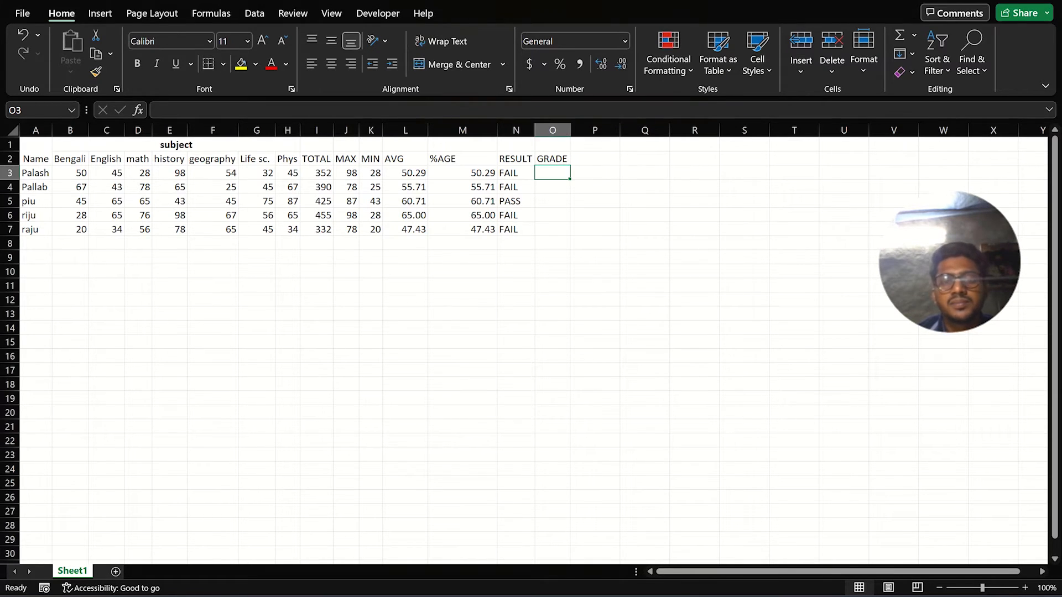
{"action": "key", "text": "alt+Tab"}
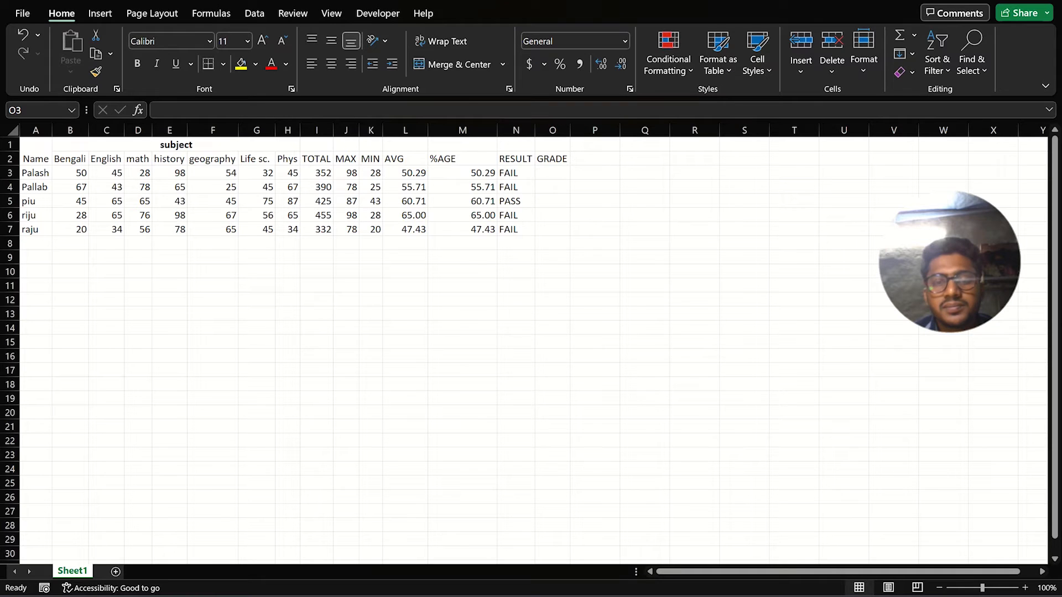
{"action": "key", "text": "alt+Tab"}
{"action": "type", "text": "="}
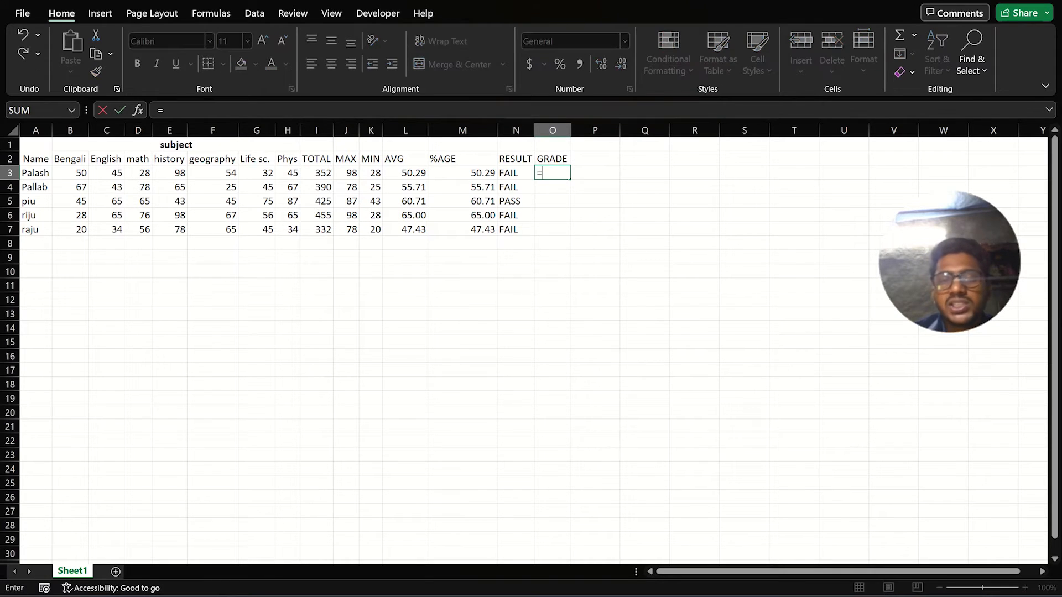
{"action": "type", "text": "IF"}
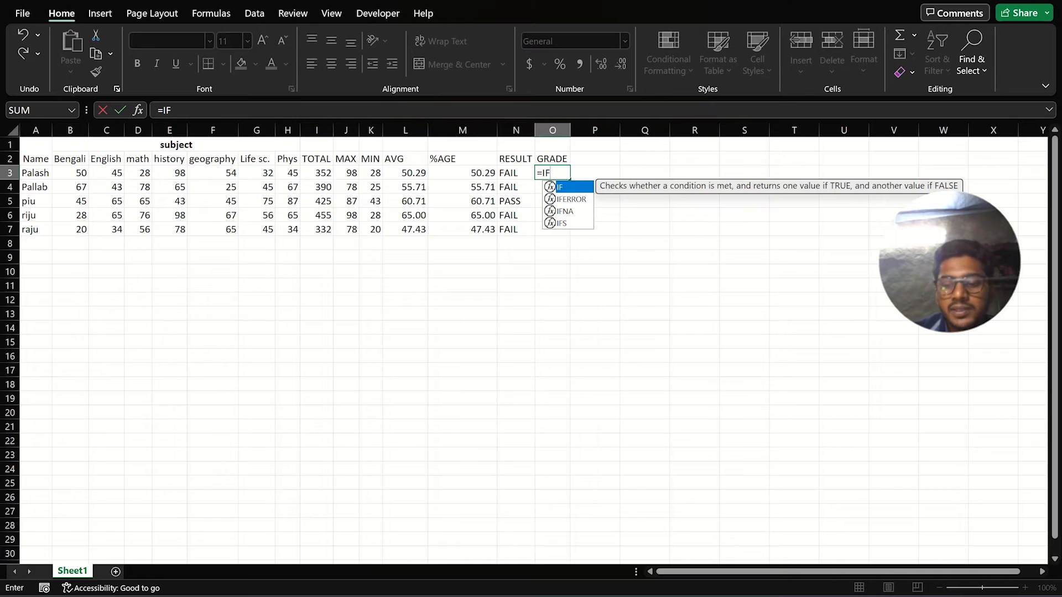
{"action": "type", "text": "("}
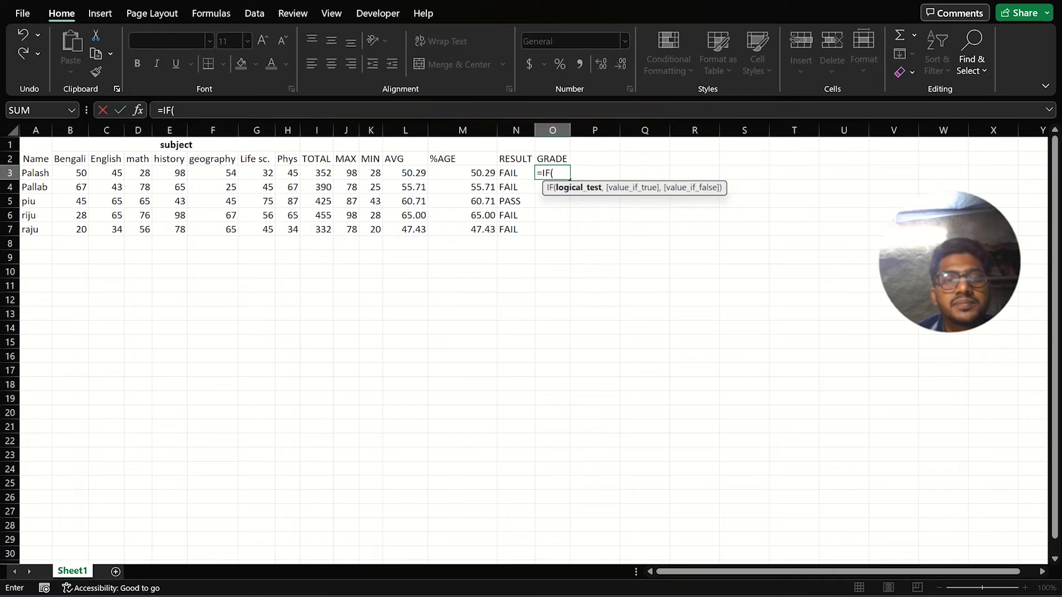
{"action": "key", "text": "Left"}
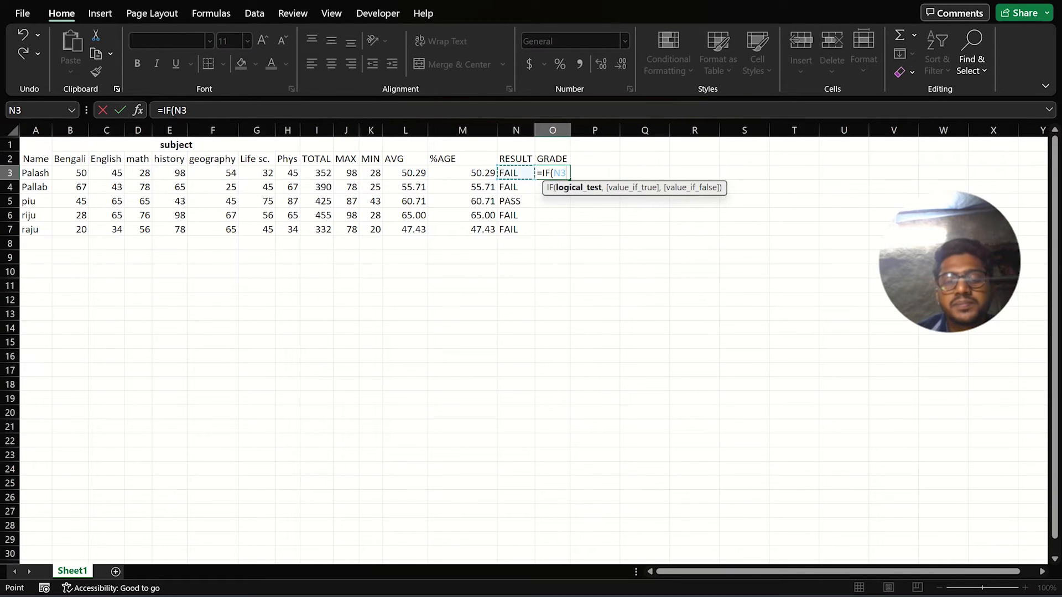
Complete the logical test in the O3 grade formula as N3="FAIL"
{"action": "key", "text": "alt+Tab"}
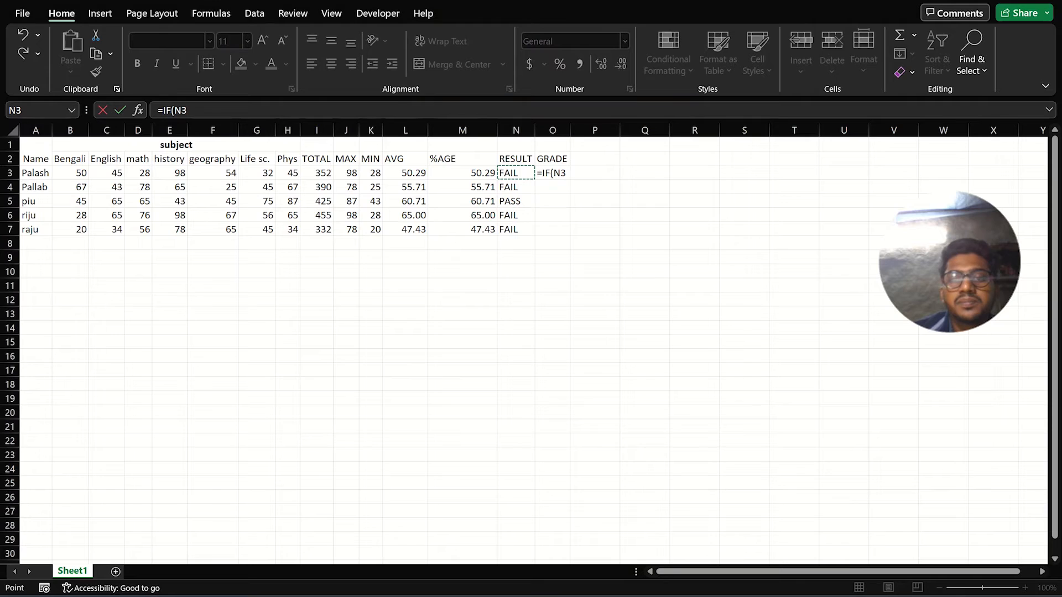
{"action": "key", "text": "alt+Tab"}
{"action": "type", "text": "="}
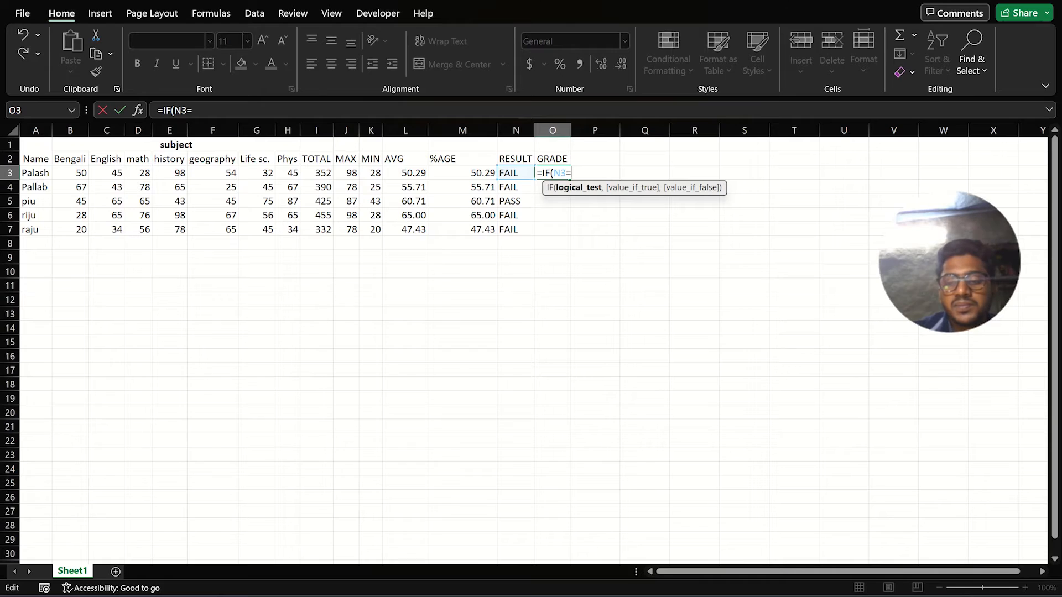
{"action": "type", "text": "\"FA"}
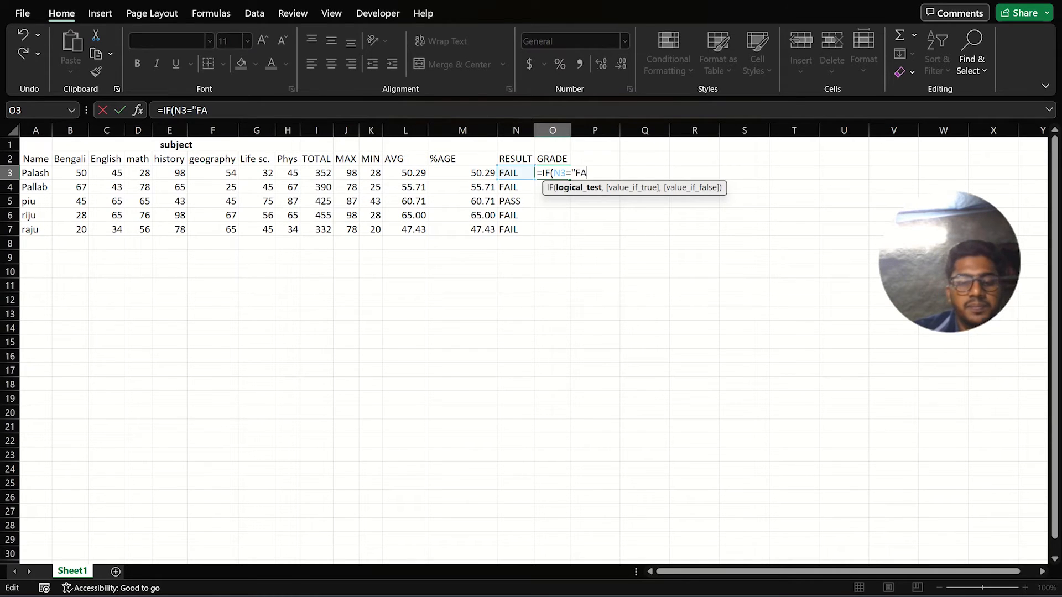
{"action": "type", "text": "IL\"\""}
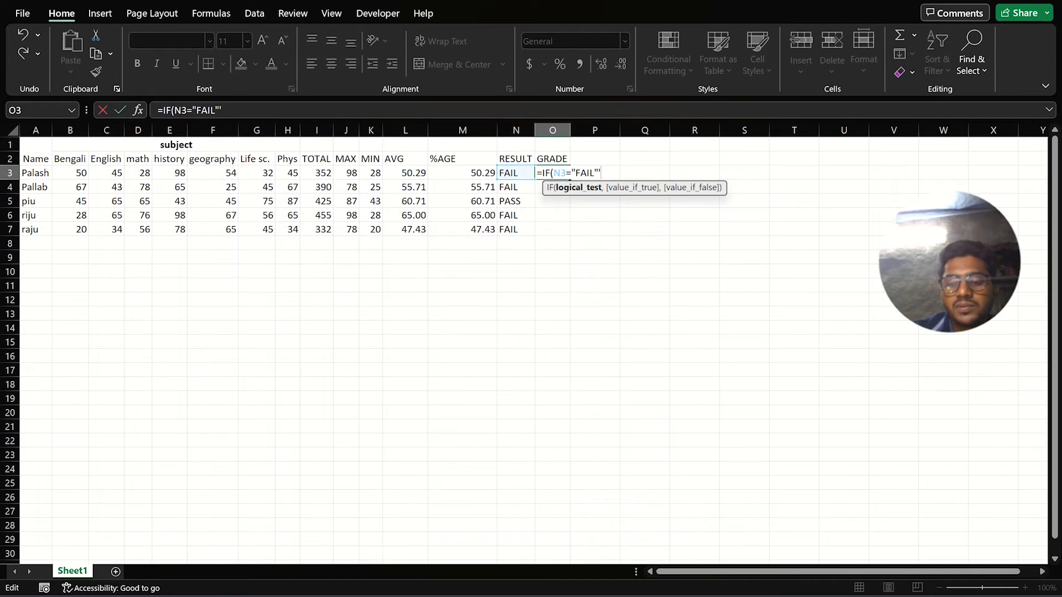
{"action": "type", "text": "\""}
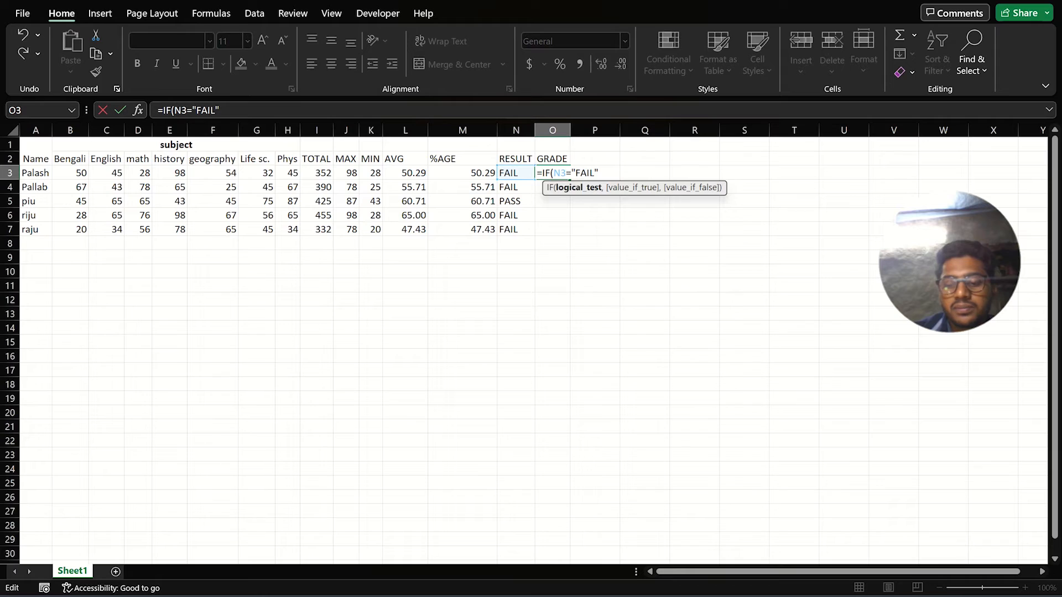
Set the value if true in the O3 grade formula to "FAIL", followed by a comma for the next argument
{"action": "type", "text": ",\""}
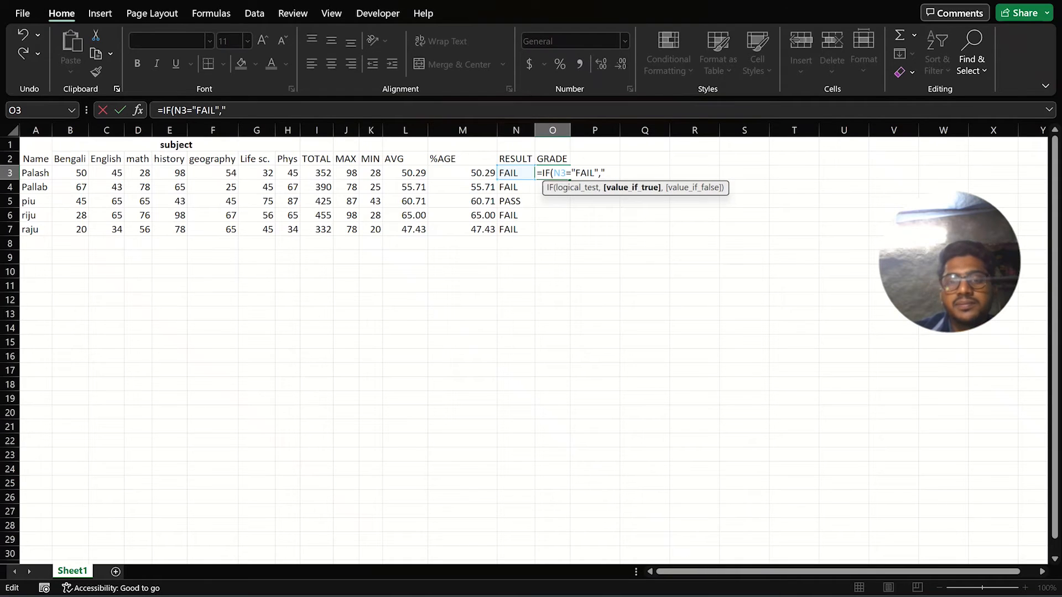
{"action": "type", "text": "FAIL"}
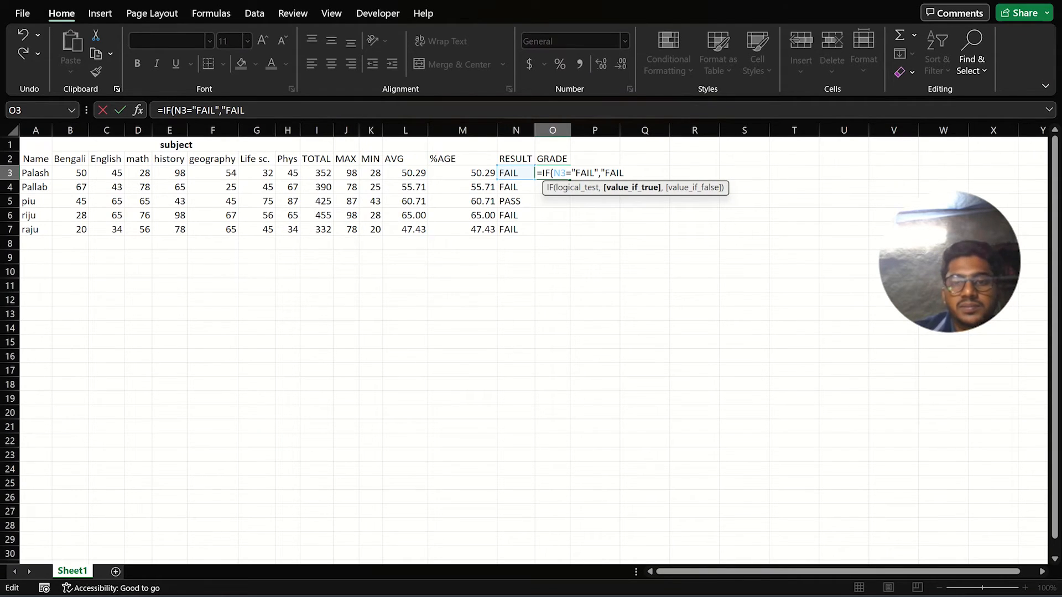
{"action": "type", "text": "\""}
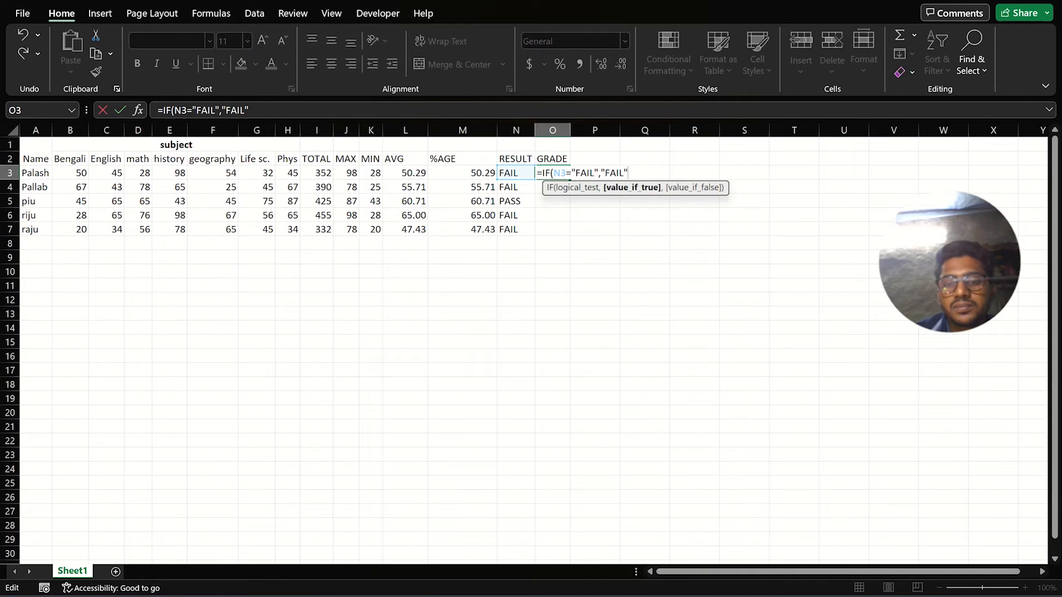
{"action": "type", "text": ","}
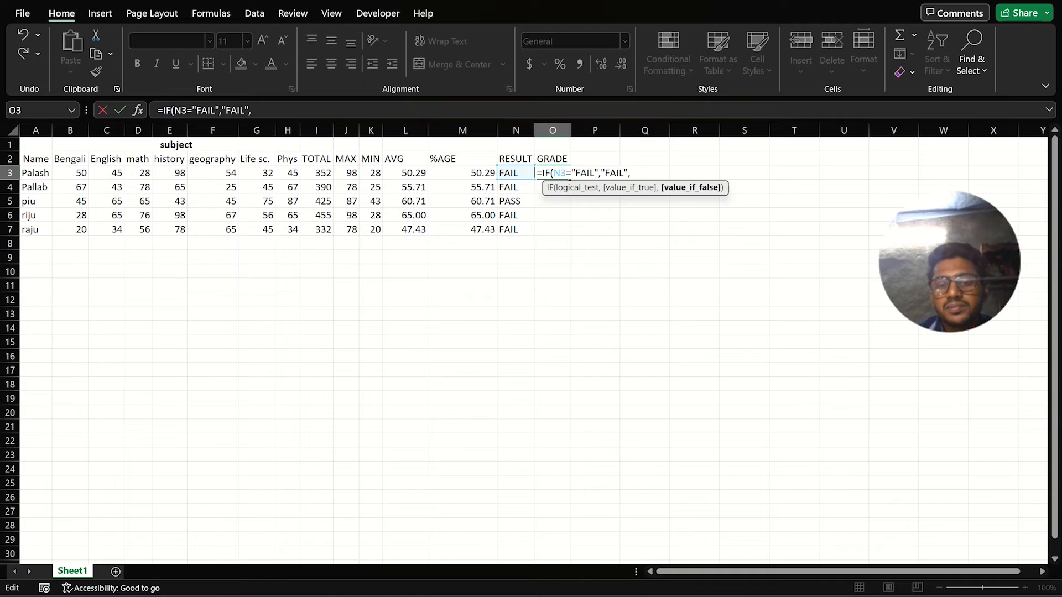
{"action": "key", "text": "alt+Tab"}
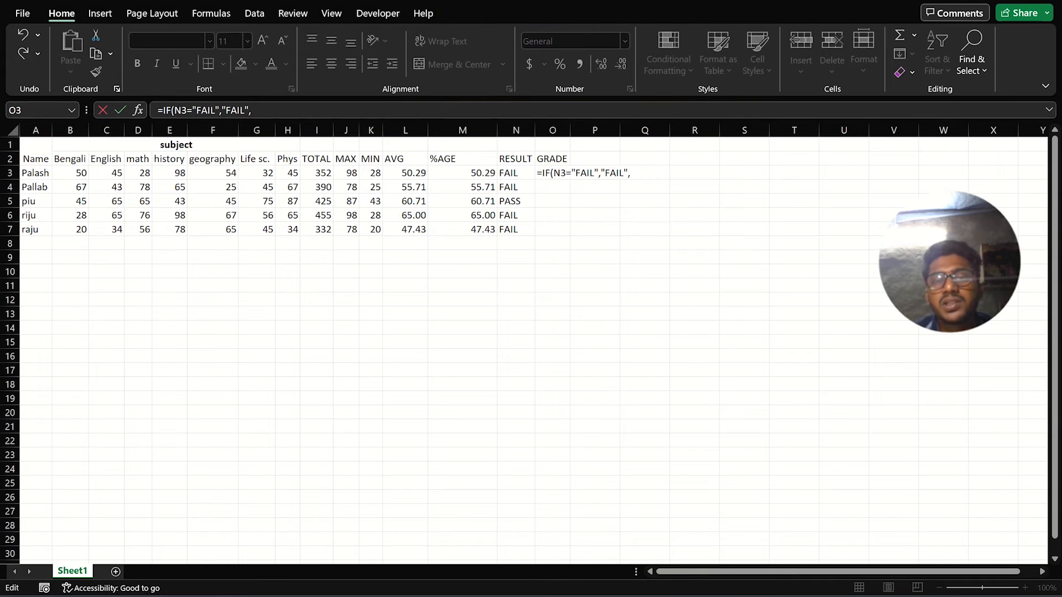
Nest a second IF as the value if false in the O3 grade formula, starting its test with M3>=
{"action": "key", "text": "alt+Tab"}
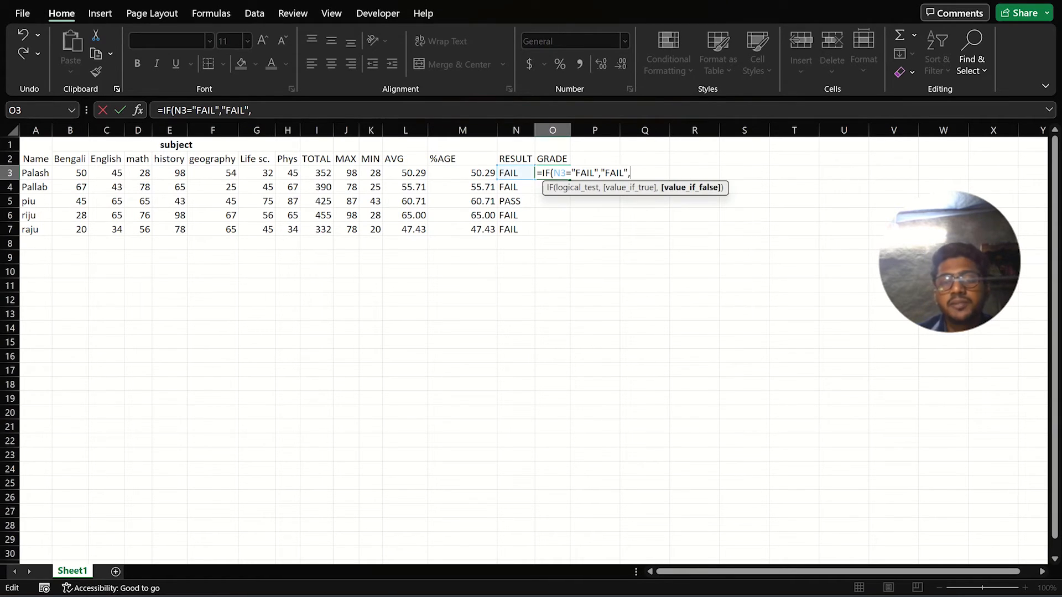
{"action": "type", "text": "IF"}
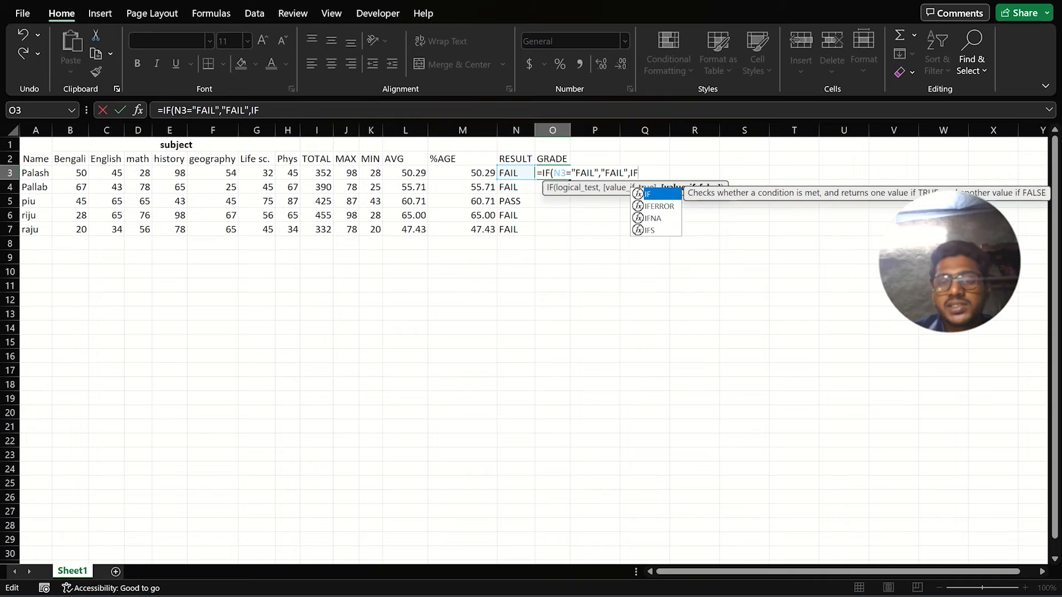
{"action": "type", "text": "("}
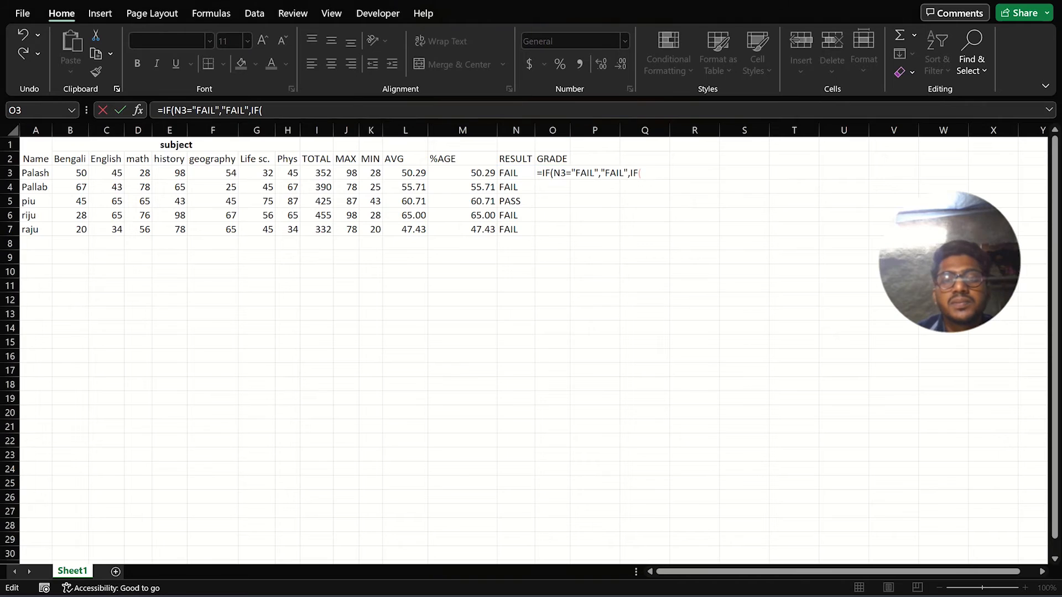
{"action": "left_click", "coordinate": [462, 173]}
{"action": "type", "text": ">"}
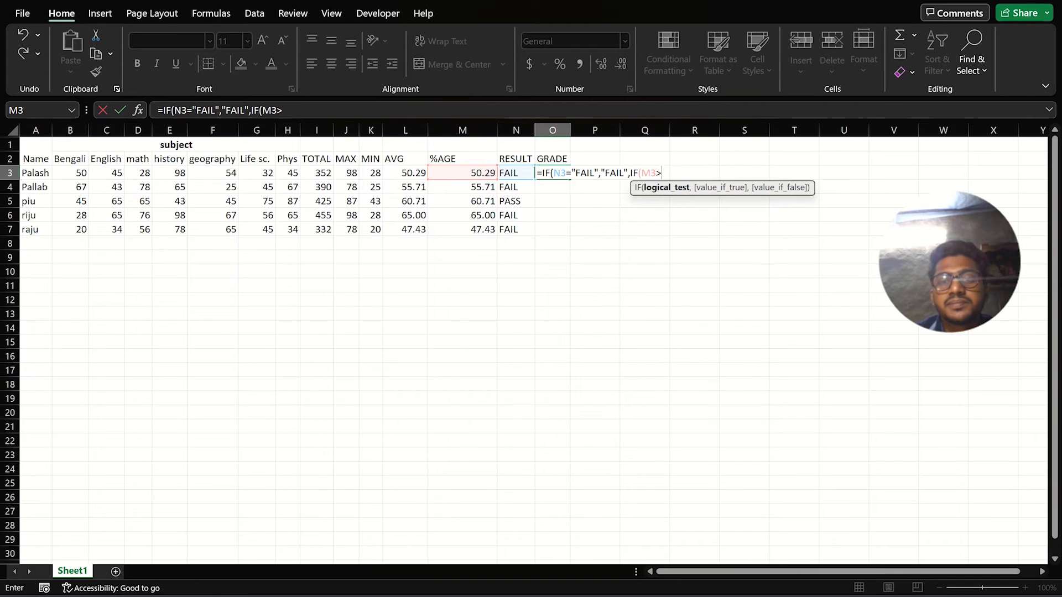
{"action": "type", "text": "="}
{"action": "key", "text": "alt+Tab"}
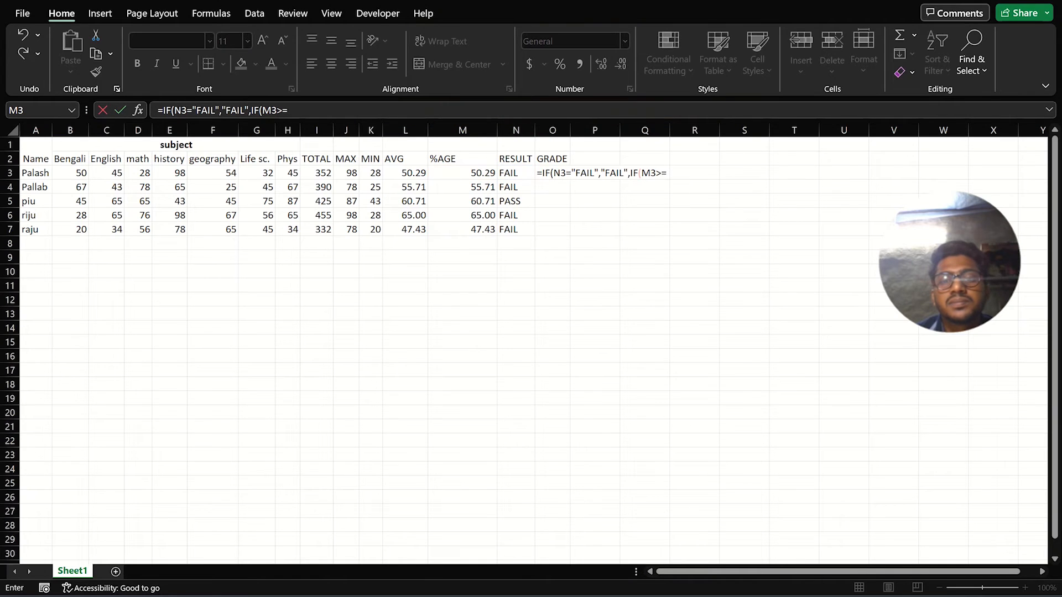
Complete the nested test in the O3 grade formula as M3>=75 and set its value if true to "A+"
{"action": "left_click", "coordinate": [692, 173]}
{"action": "key", "text": "BackSpace"}
{"action": "type", "text": "=75"}
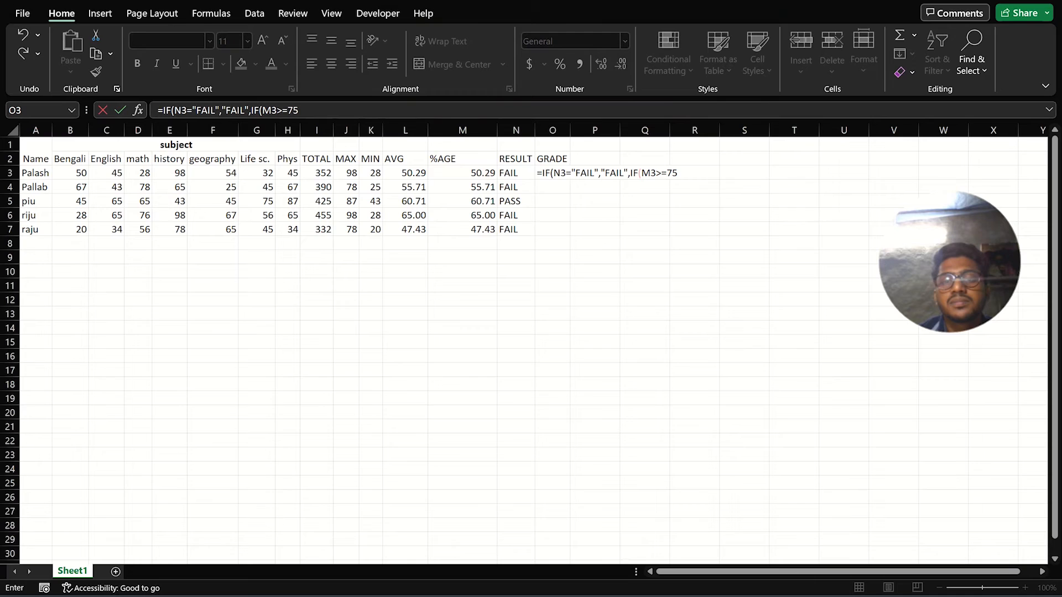
{"action": "type", "text": ","}
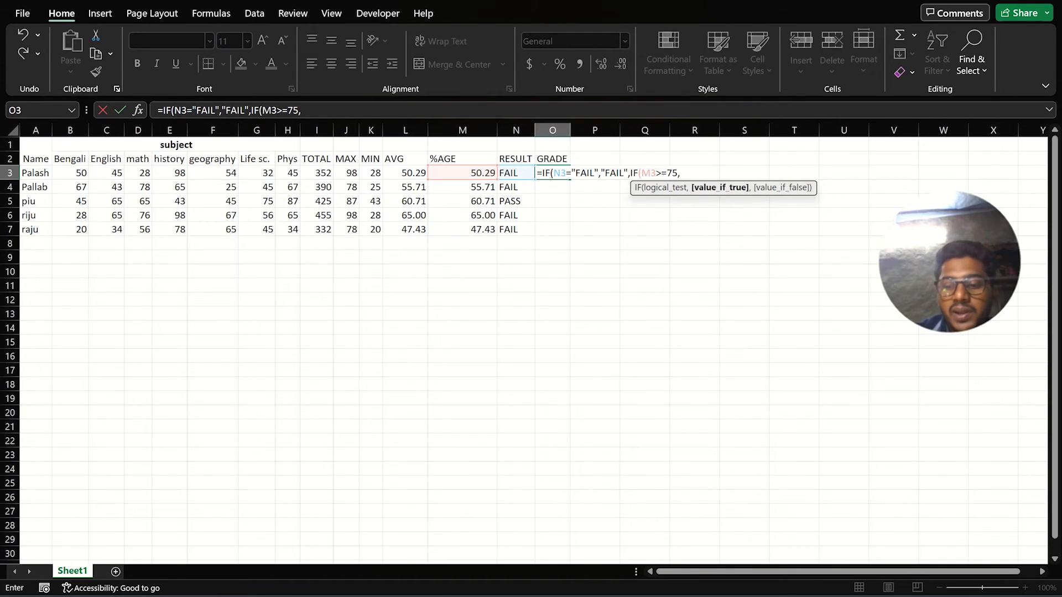
{"action": "type", "text": "\"A+"}
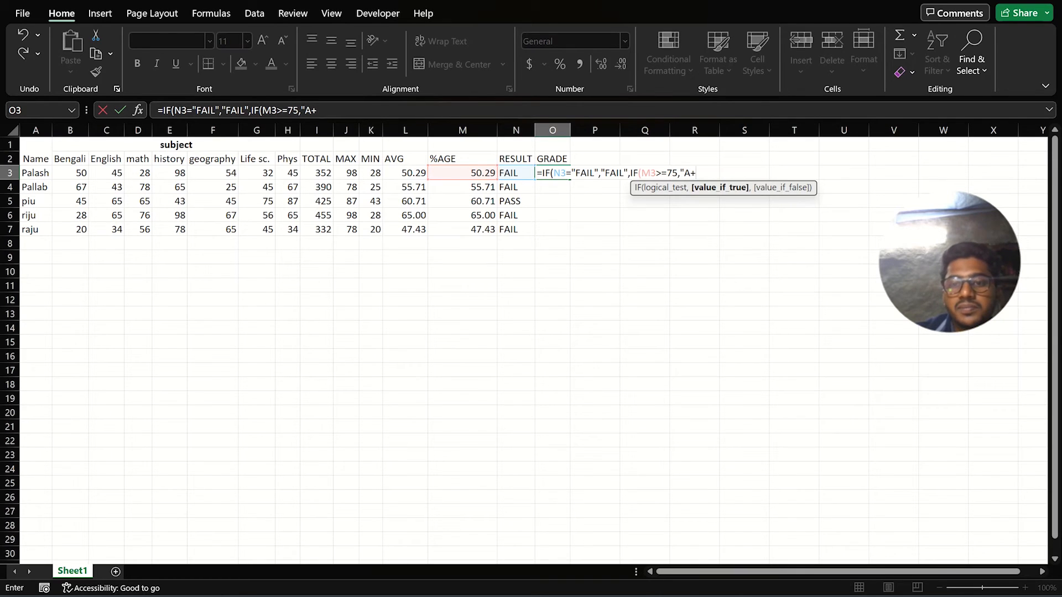
{"action": "type", "text": "\""}
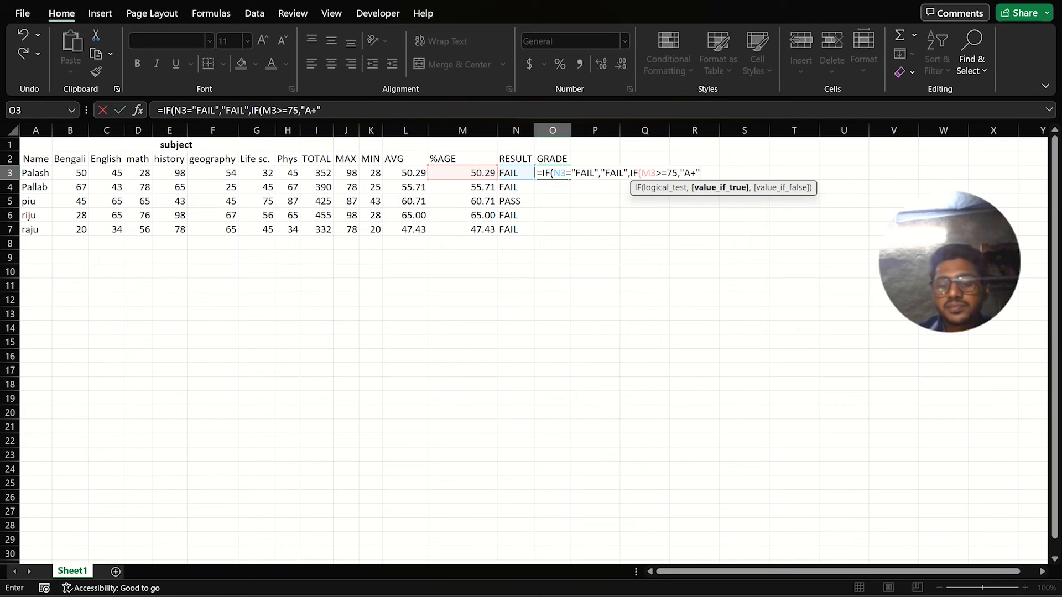
Nest a further IF in the O3 grade formula that returns "A" when M3>=60, followed by a comma
{"action": "type", "text": ",IF"}
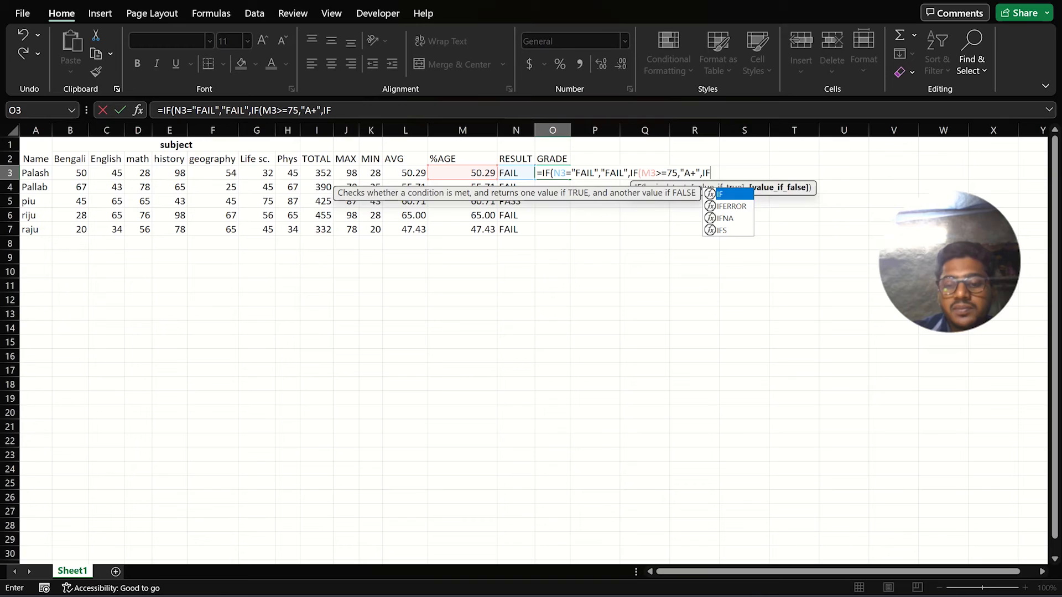
{"action": "type", "text": "("}
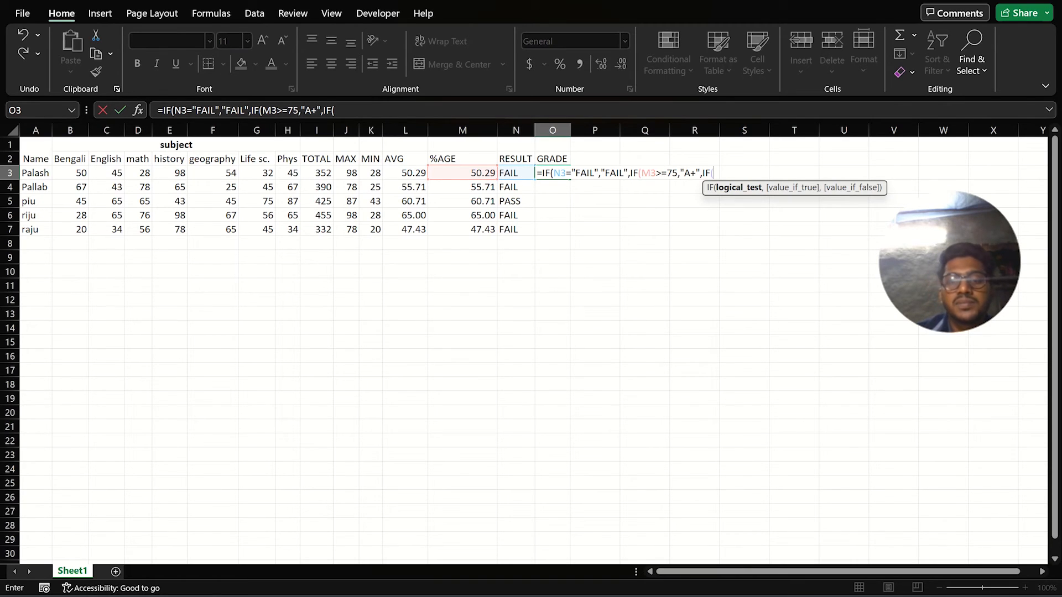
{"action": "type", "text": "M4"}
{"action": "key", "text": "BackSpace"}
{"action": "type", "text": "3"}
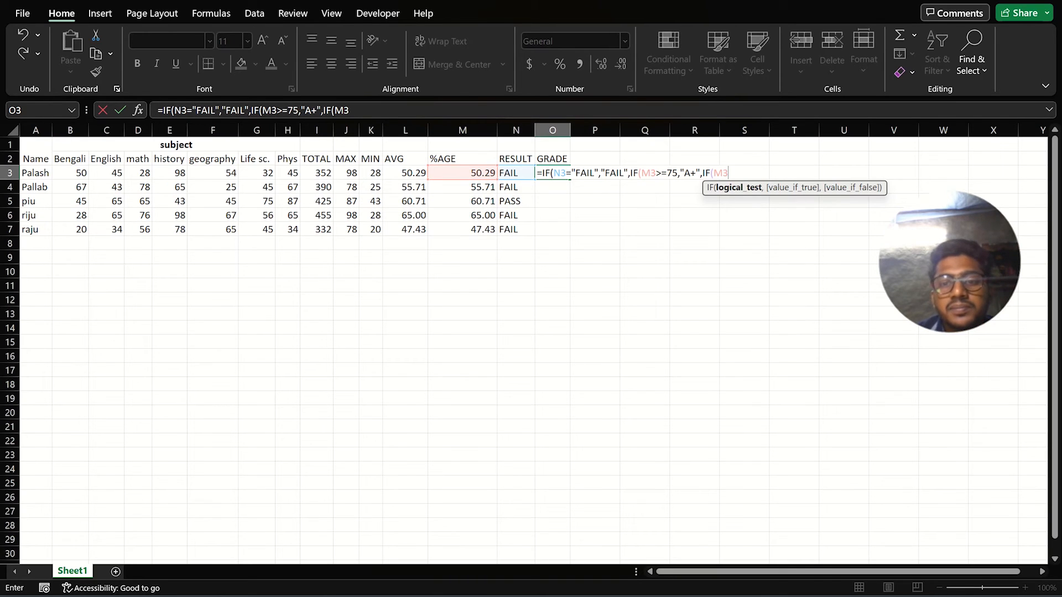
{"action": "type", "text": ">="}
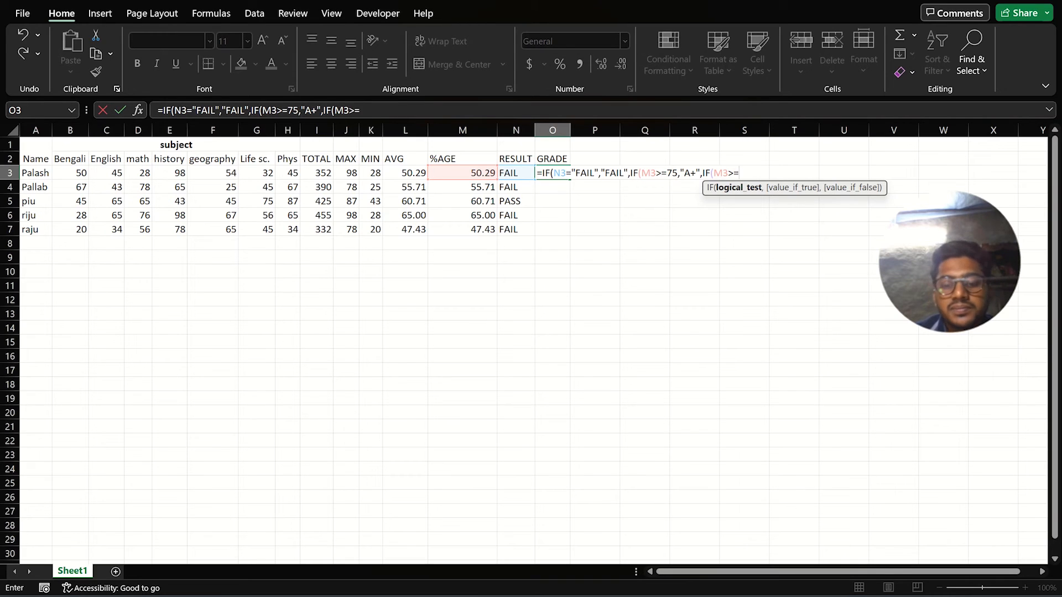
{"action": "type", "text": "60"}
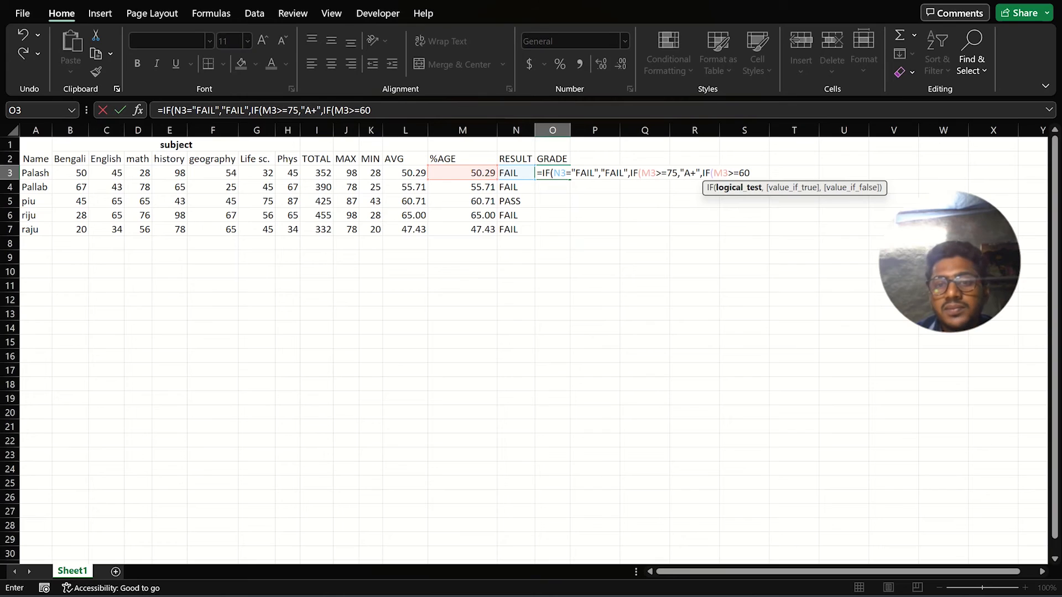
{"action": "type", "text": ","}
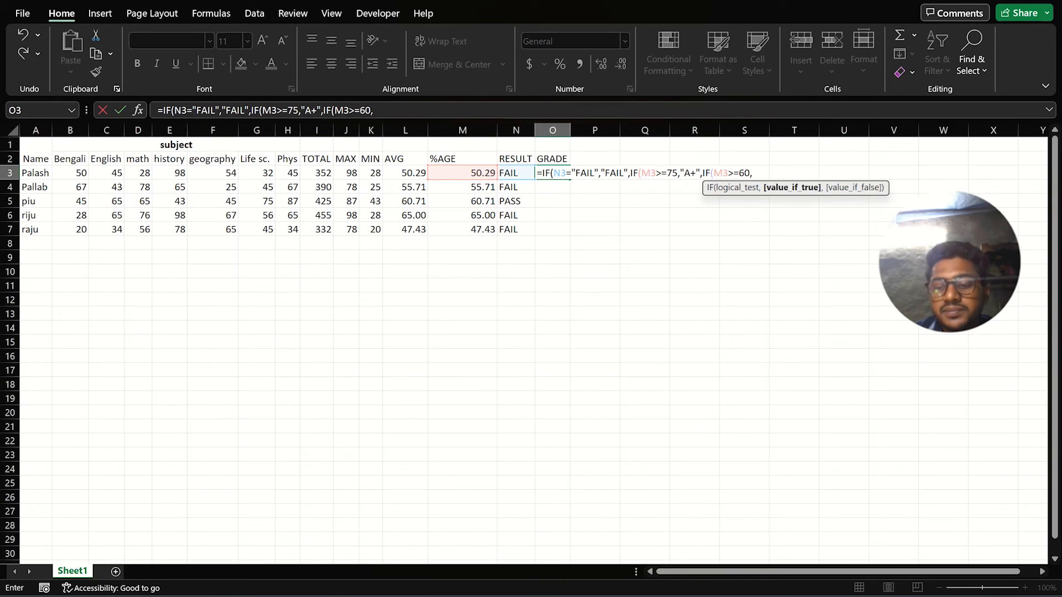
{"action": "type", "text": "\"A"}
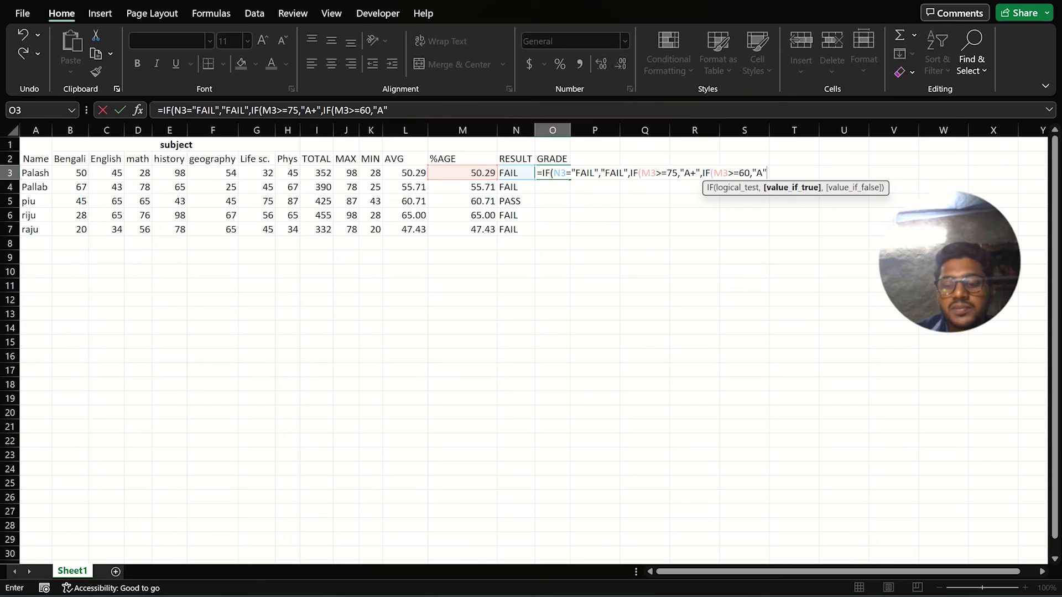
{"action": "type", "text": ","}
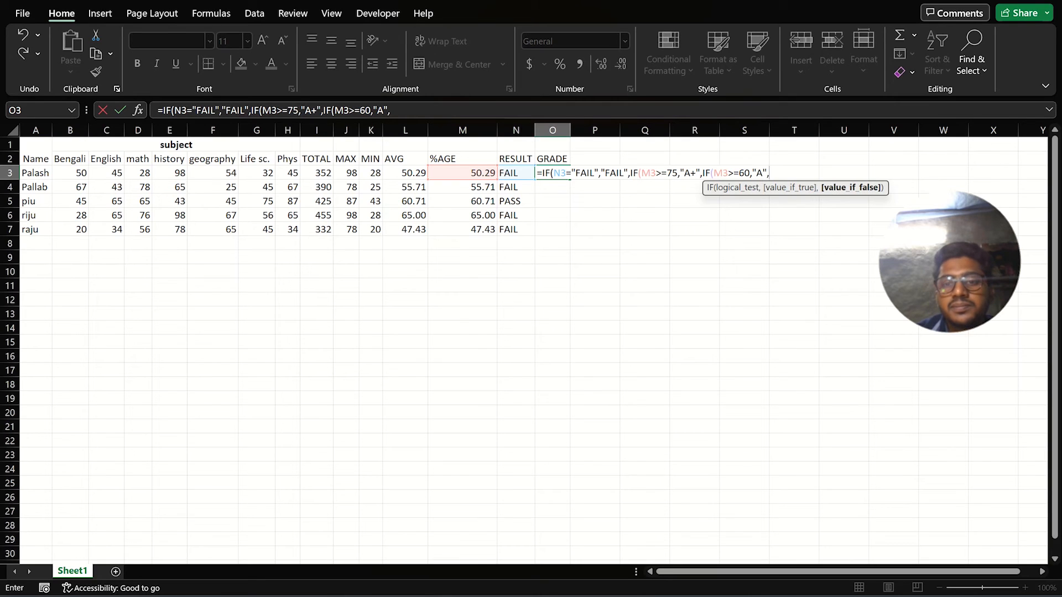
Nest another IF in the O3 grade formula with the logical test M3>=45
{"action": "type", "text": "IF"}
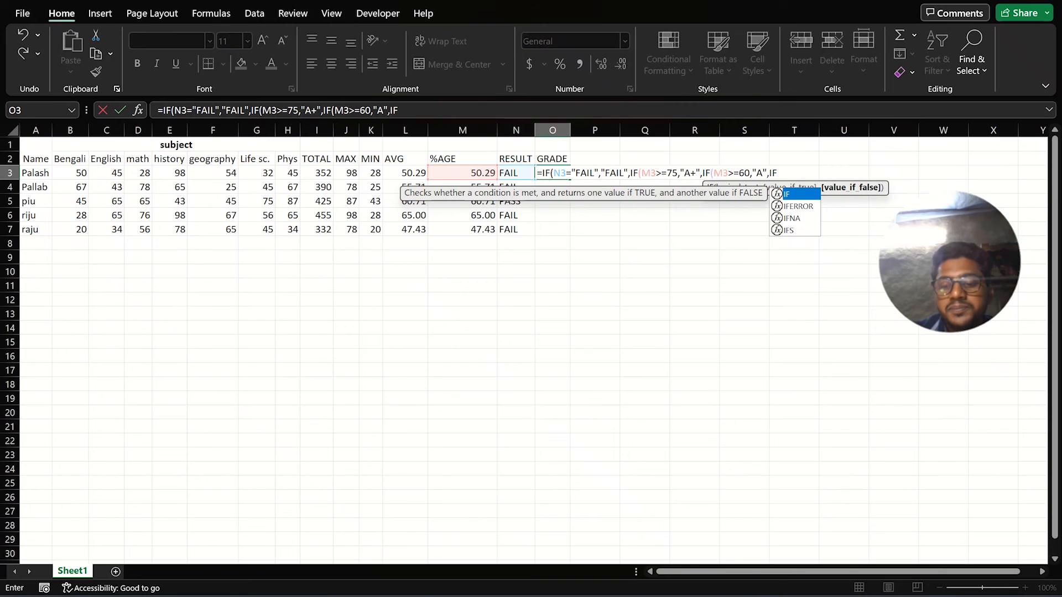
{"action": "type", "text": "("}
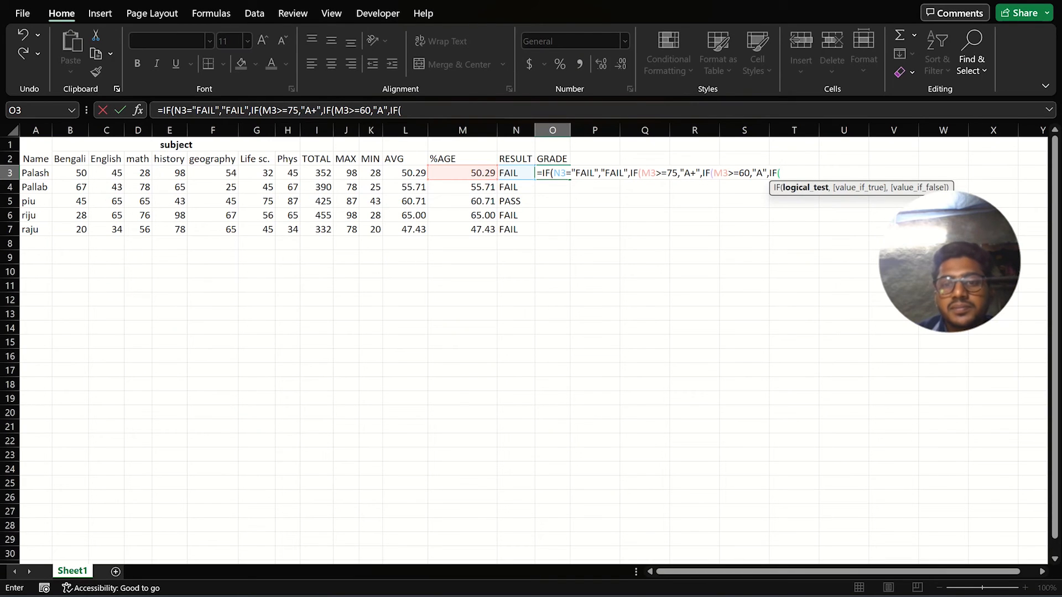
{"action": "type", "text": "F"}
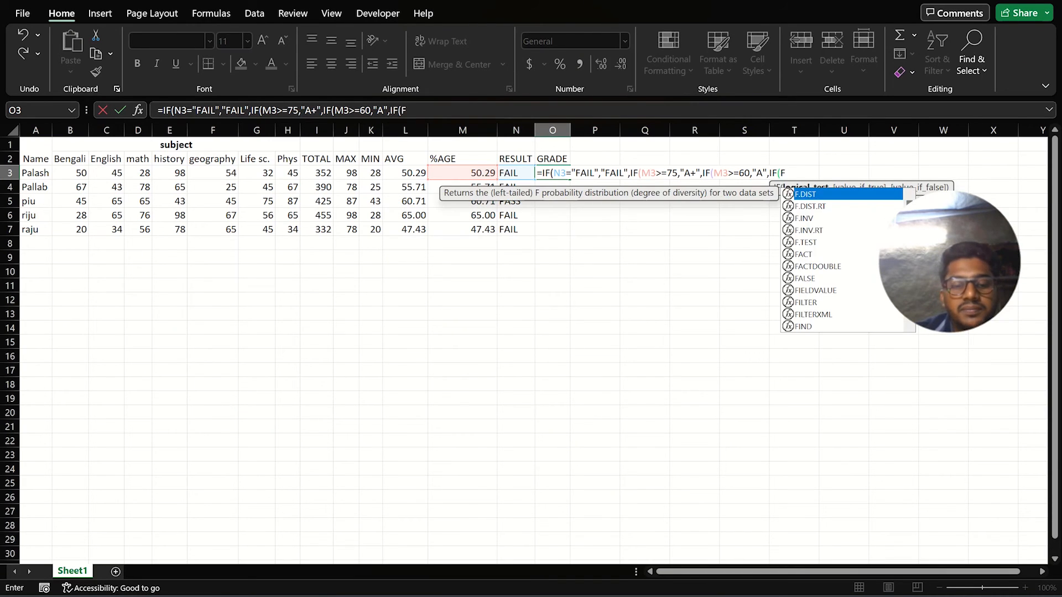
{"action": "key", "text": "BackSpace"}
{"action": "type", "text": "M3"}
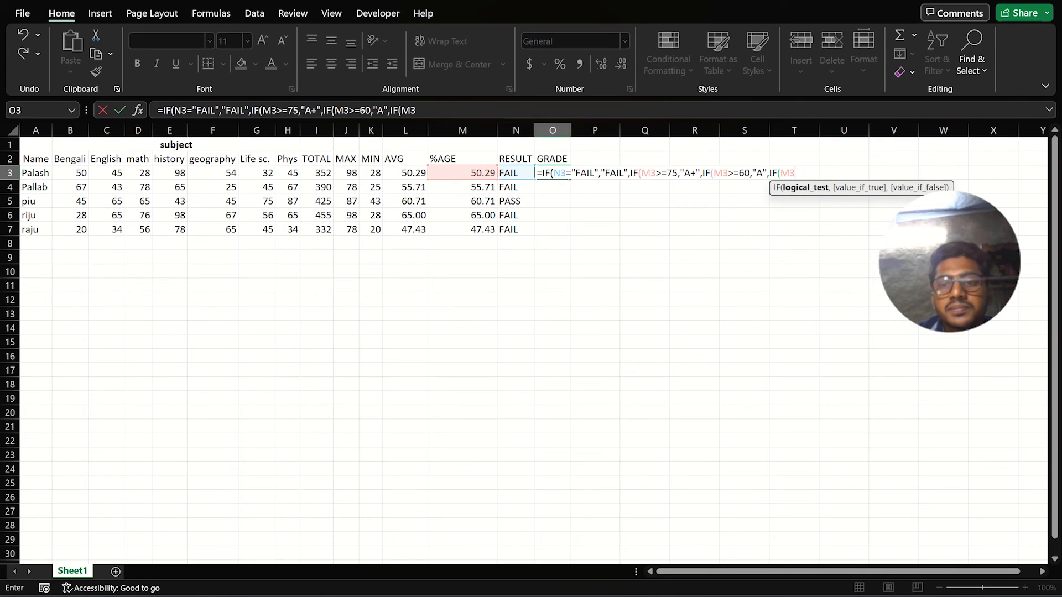
{"action": "type", "text": ">"}
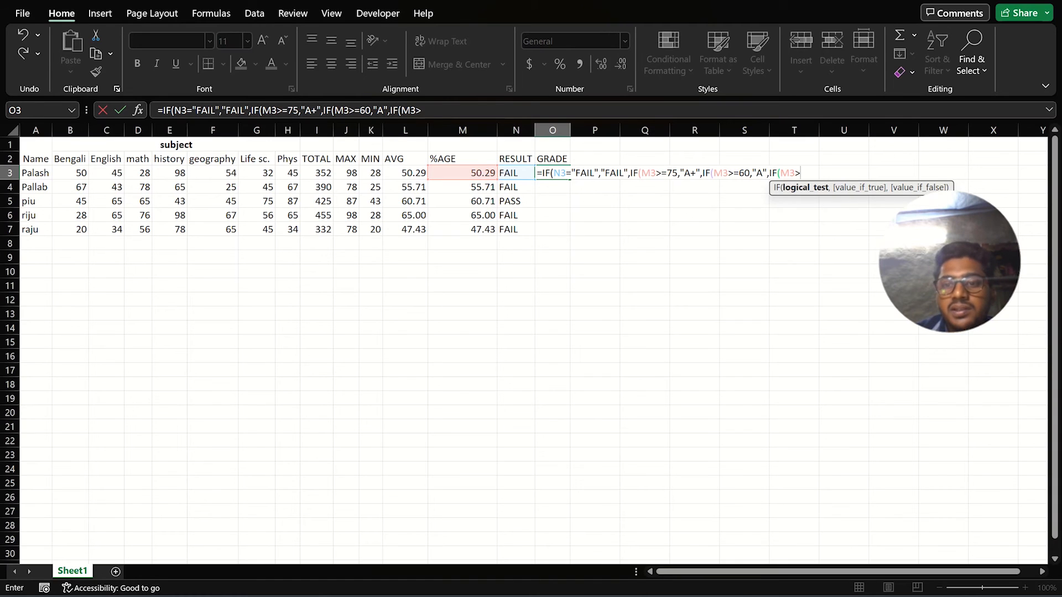
{"action": "type", "text": "="}
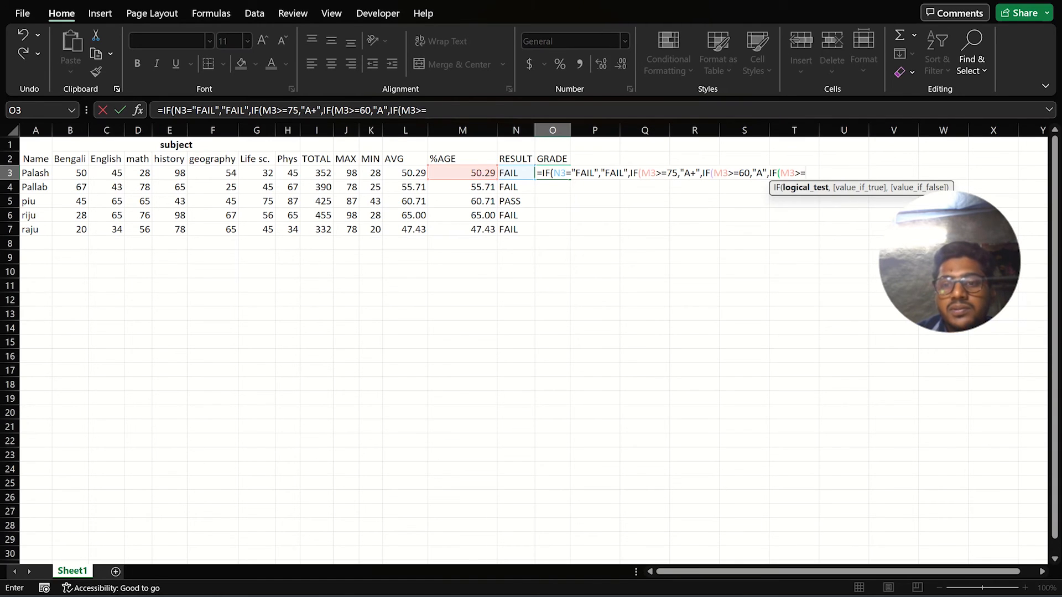
{"action": "type", "text": "45"}
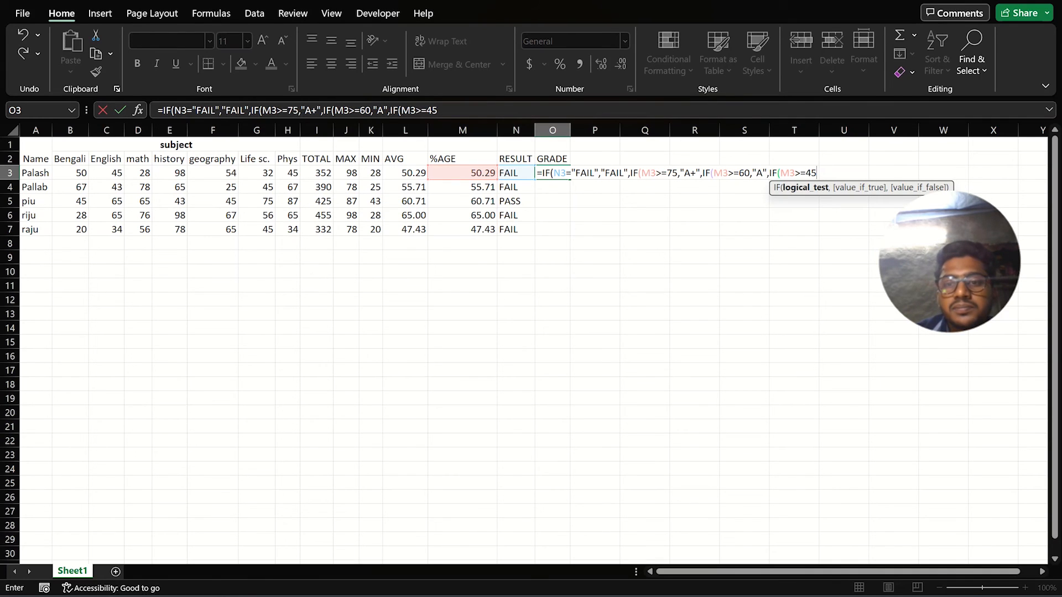
Set the value if true for the M3>=45 test to "B", followed by a comma for the next argument
{"action": "type", "text": ","}
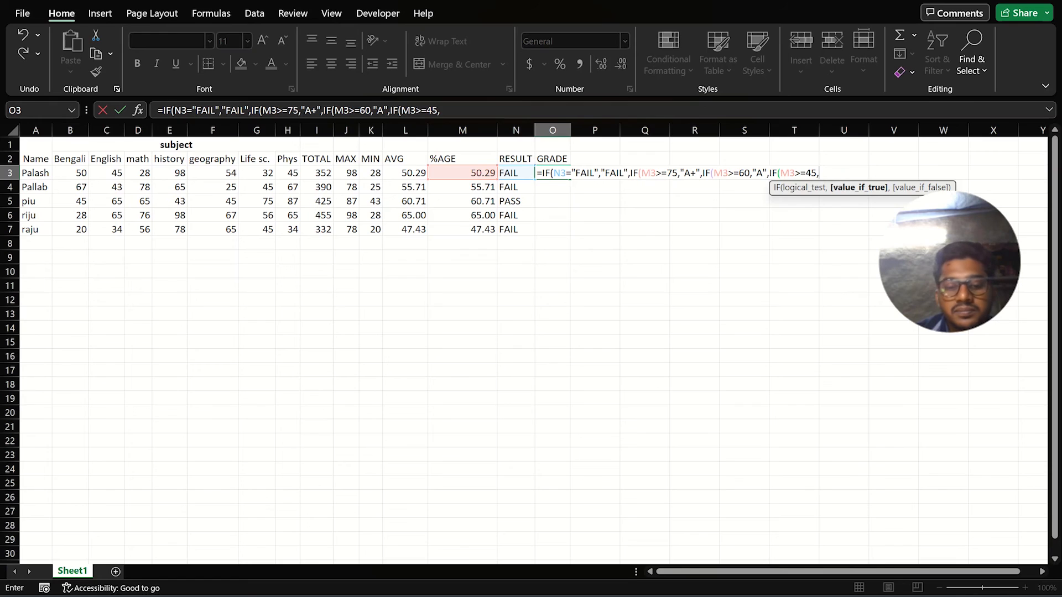
{"action": "type", "text": "B"}
{"action": "key", "text": "BackSpace"}
{"action": "type", "text": "\"B"}
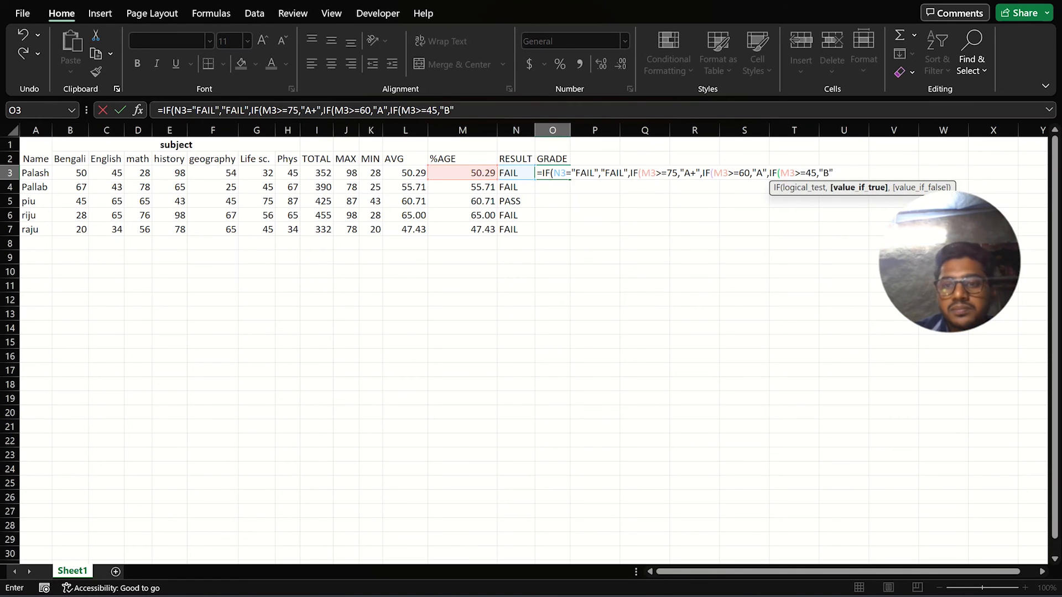
{"action": "type", "text": "\","}
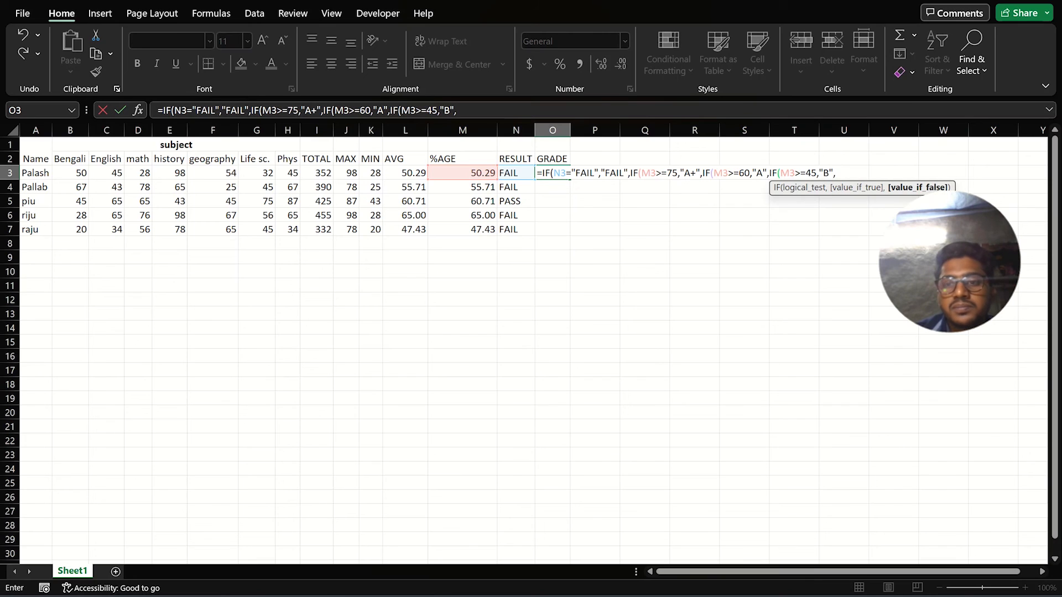
Nest a last IF returning "C" when M3>=35, and enter the O3 formula, accepting the proposed correction that adds the closing parentheses
{"action": "type", "text": "IF"}
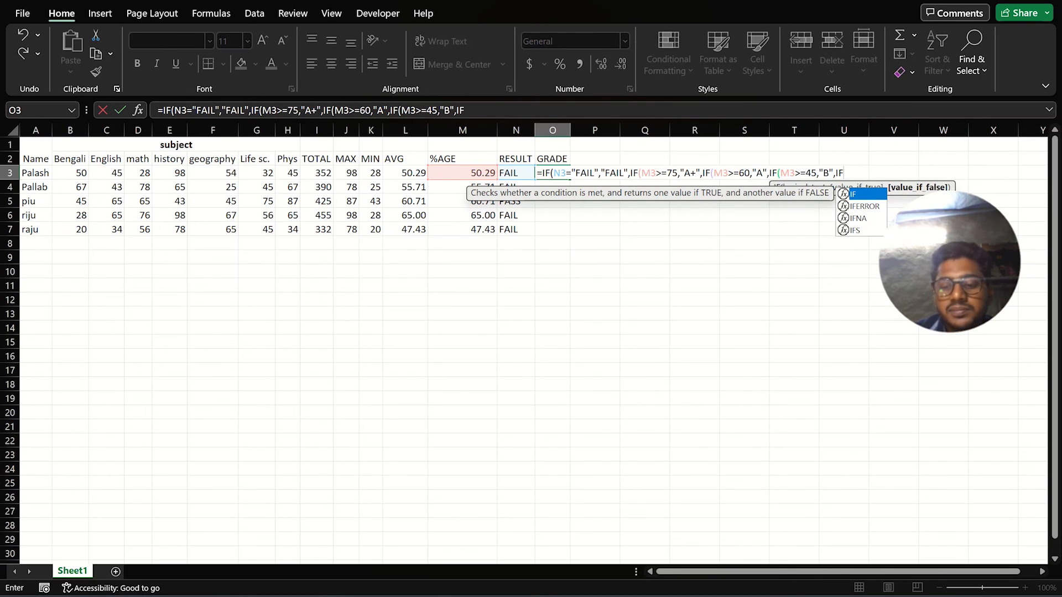
{"action": "type", "text": "(M3"}
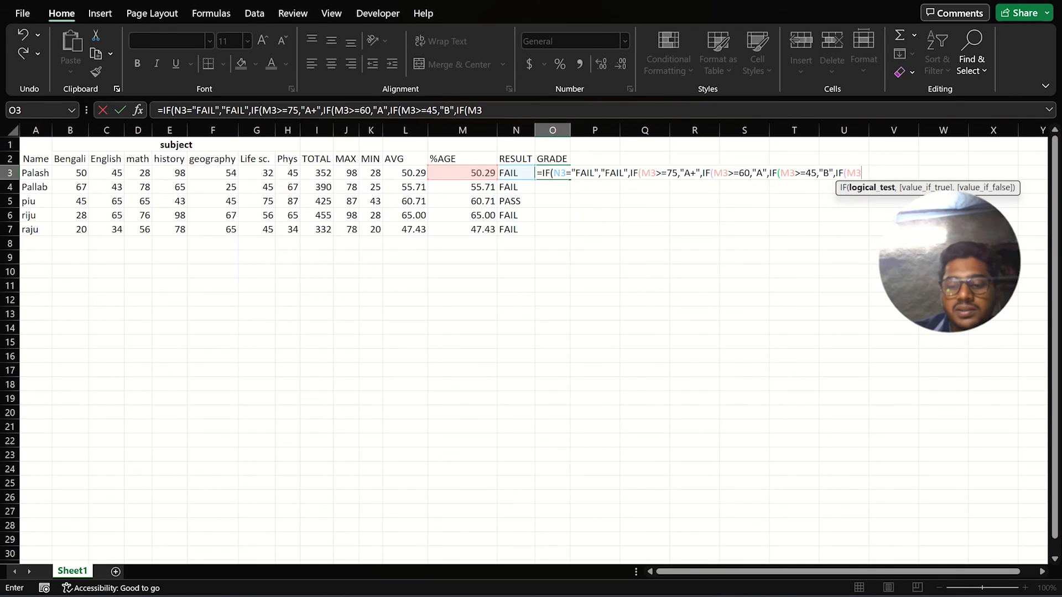
{"action": "type", "text": ">="}
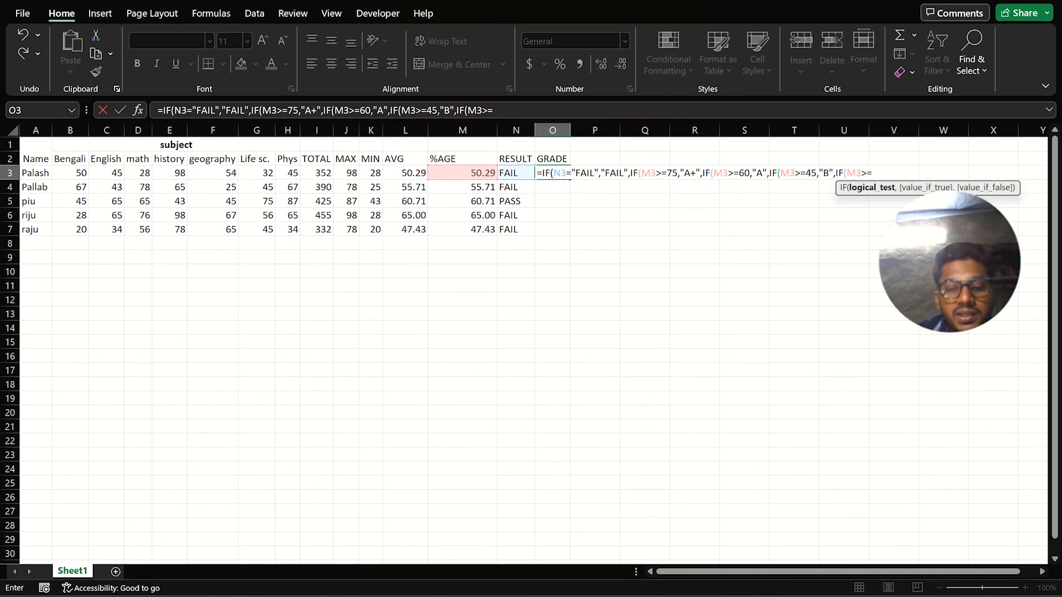
{"action": "type", "text": "35"}
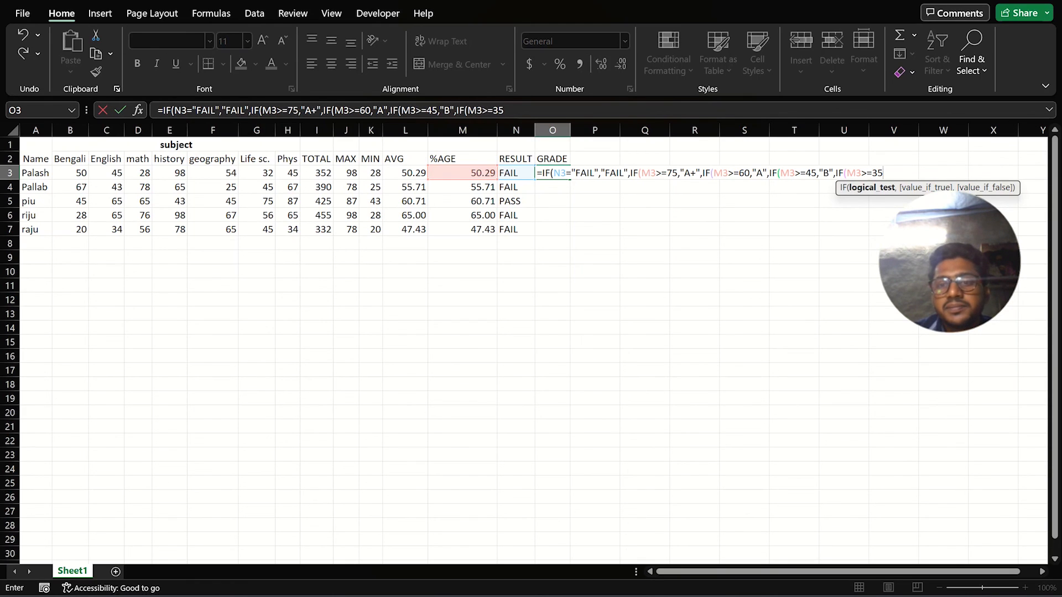
{"action": "type", "text": ","}
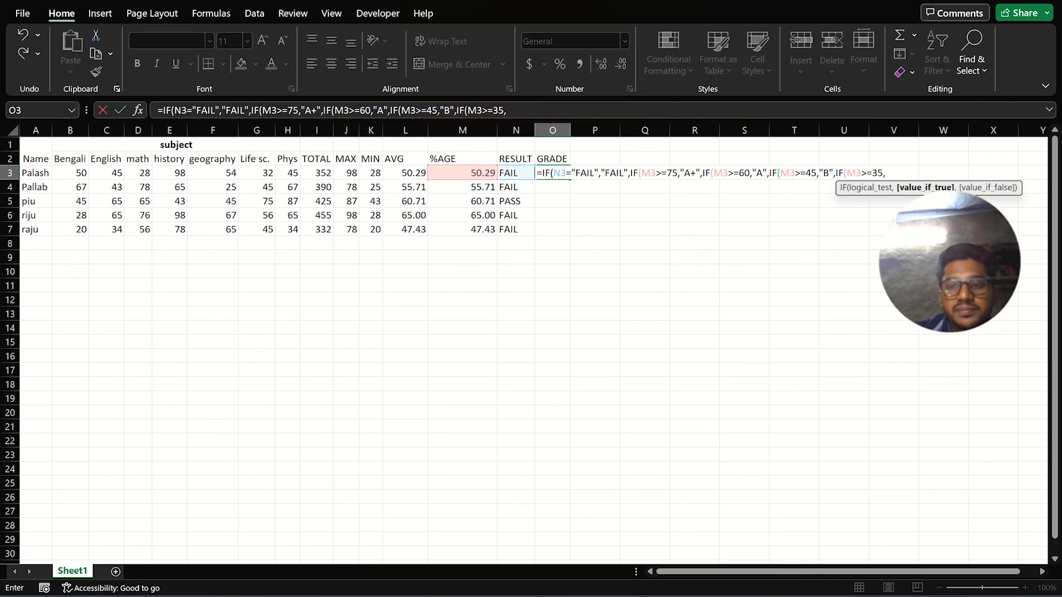
{"action": "type", "text": "\"C"}
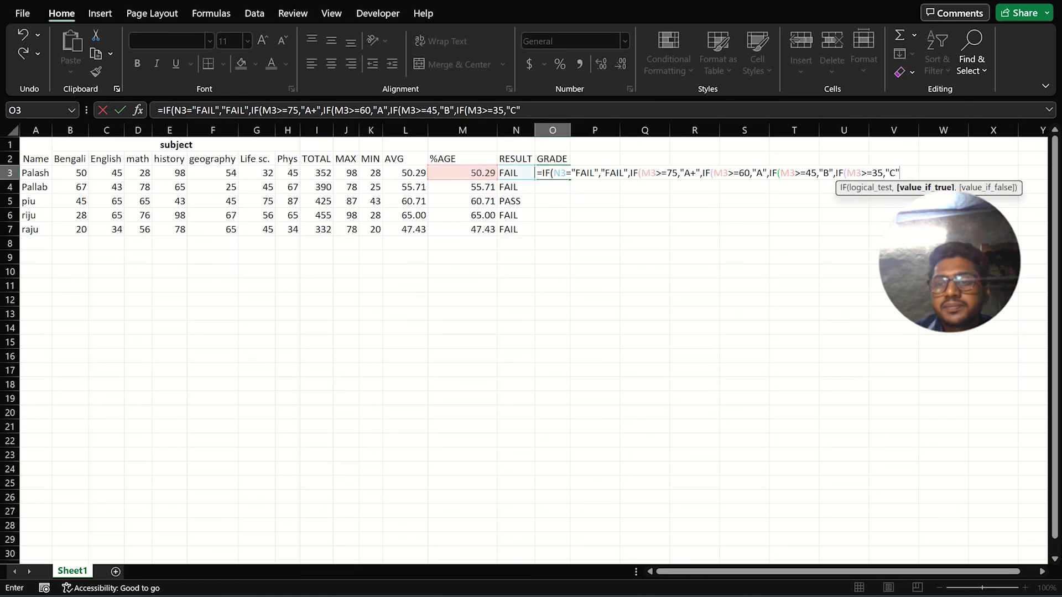
{"action": "key", "text": "Return"}
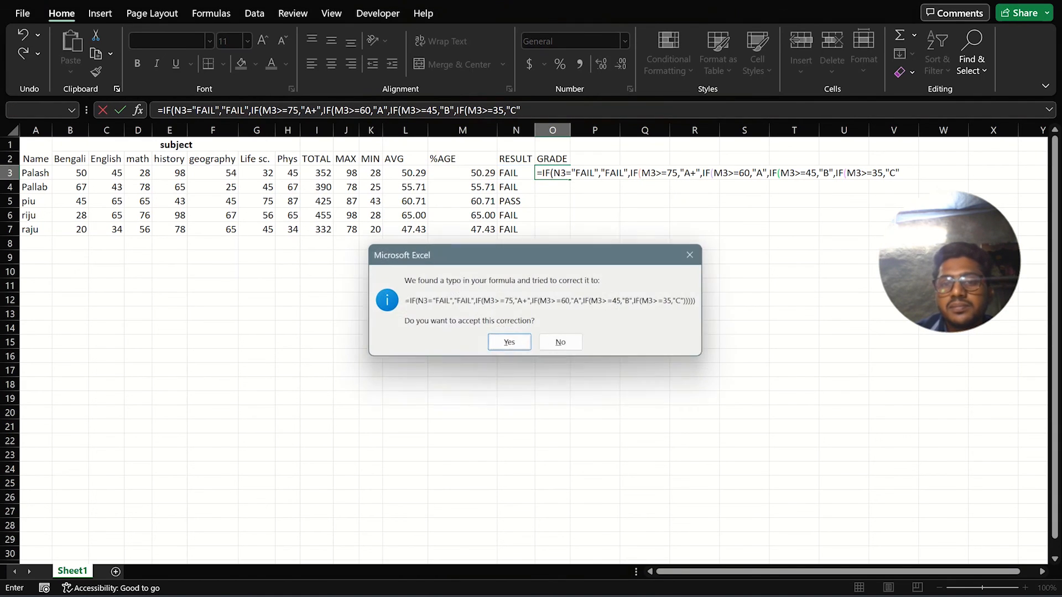
{"action": "key", "text": "Return"}
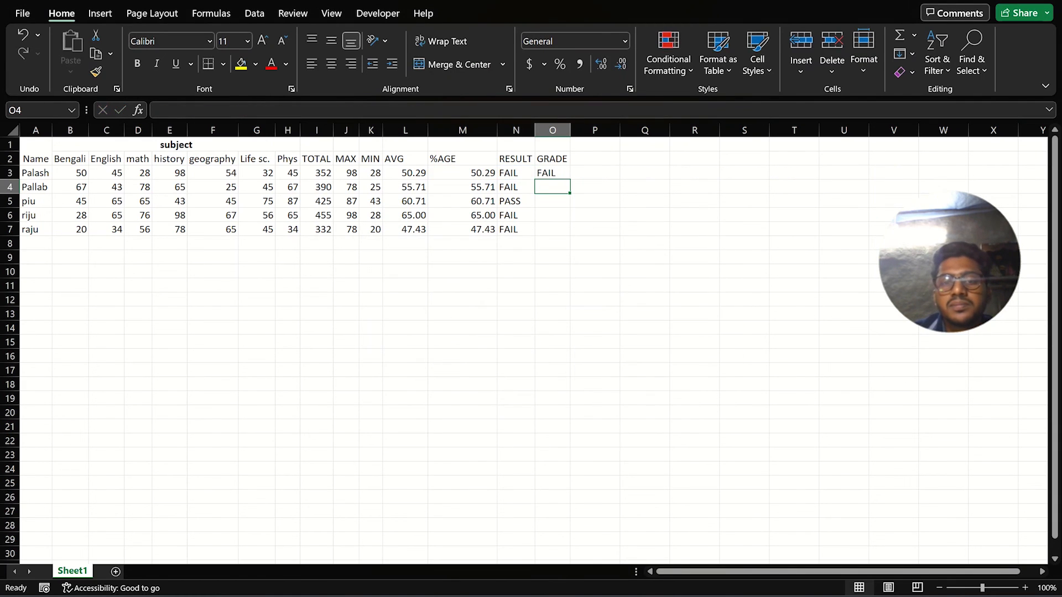
Fill the O3 grade formula down through O7 for the remaining students
{"action": "key", "text": "Up"}
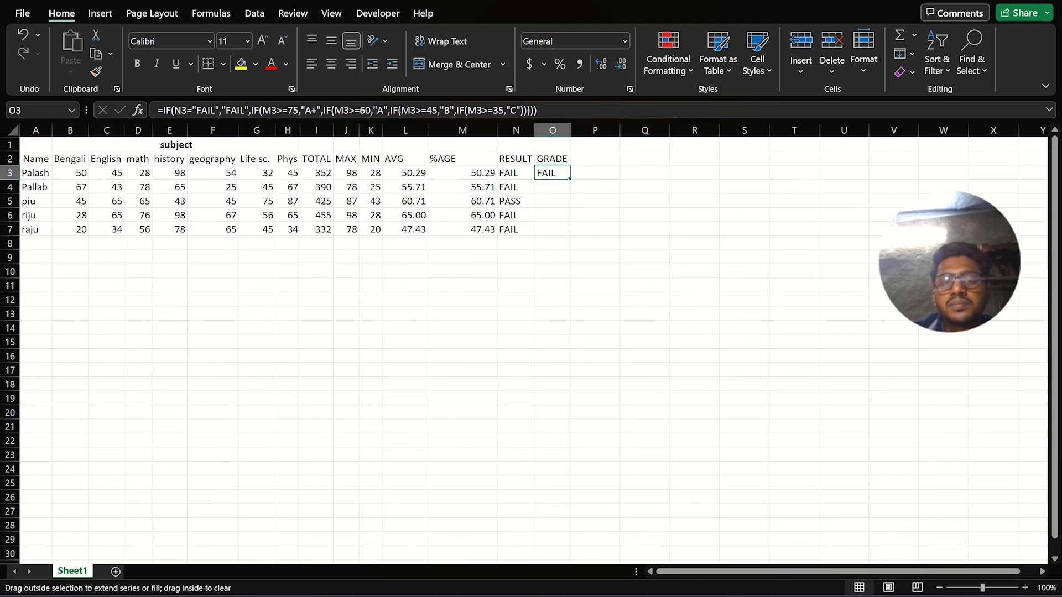
{"action": "double_click", "coordinate": [570, 179]}
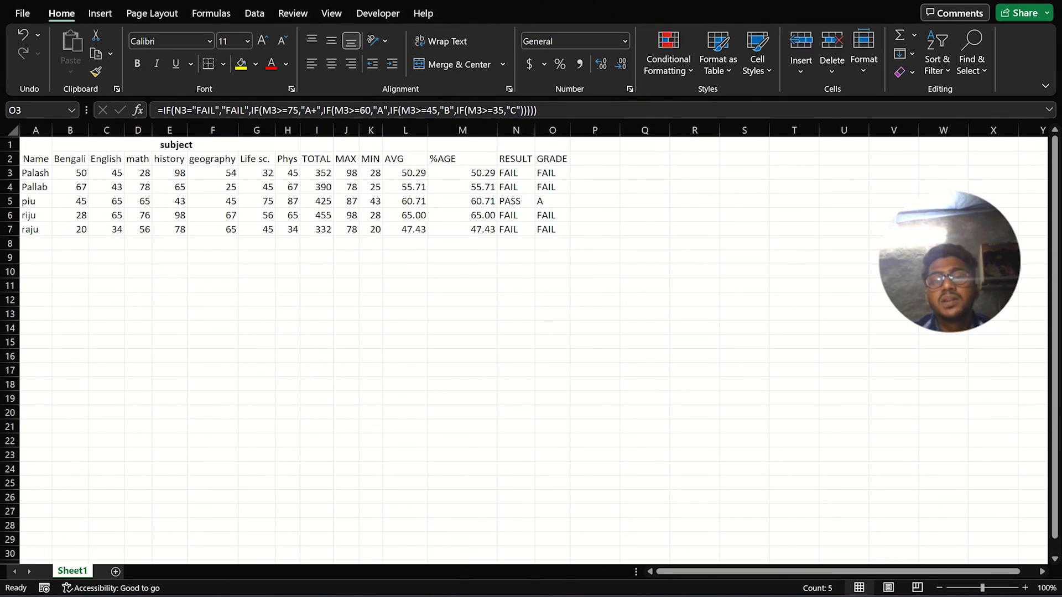